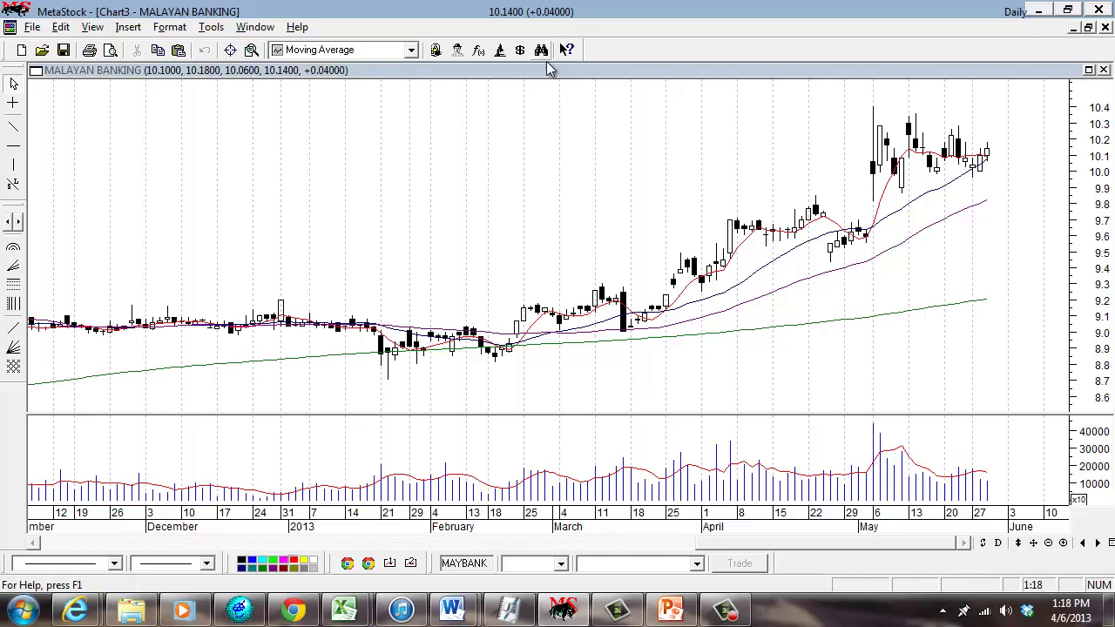
# Open The Explorer from the Tools menu.
pyautogui.click(212, 27)
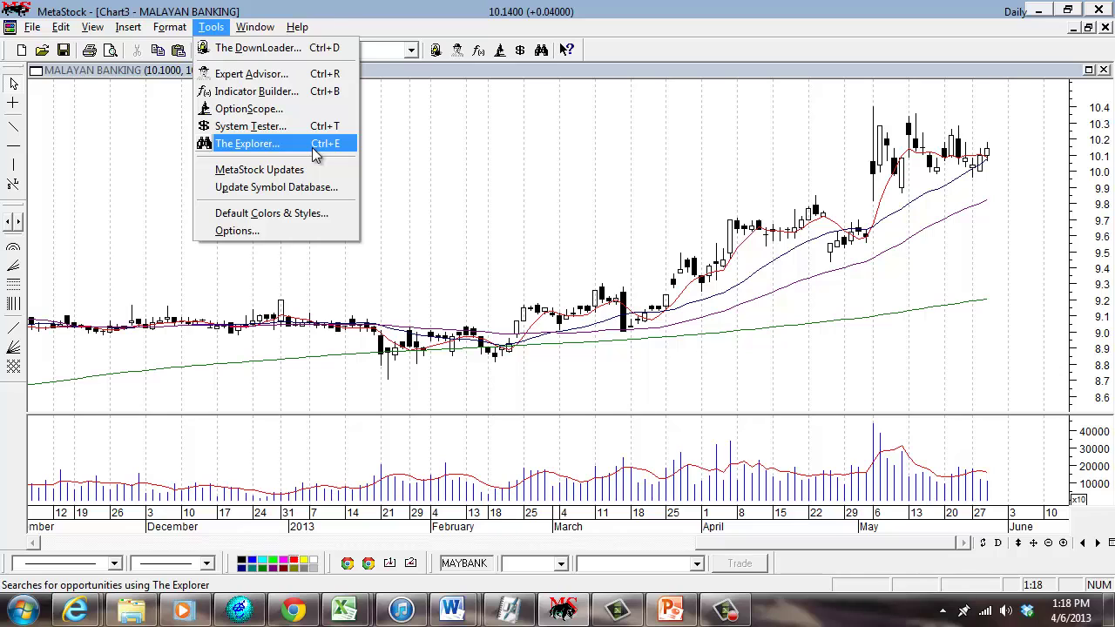
pyautogui.click(315, 155)
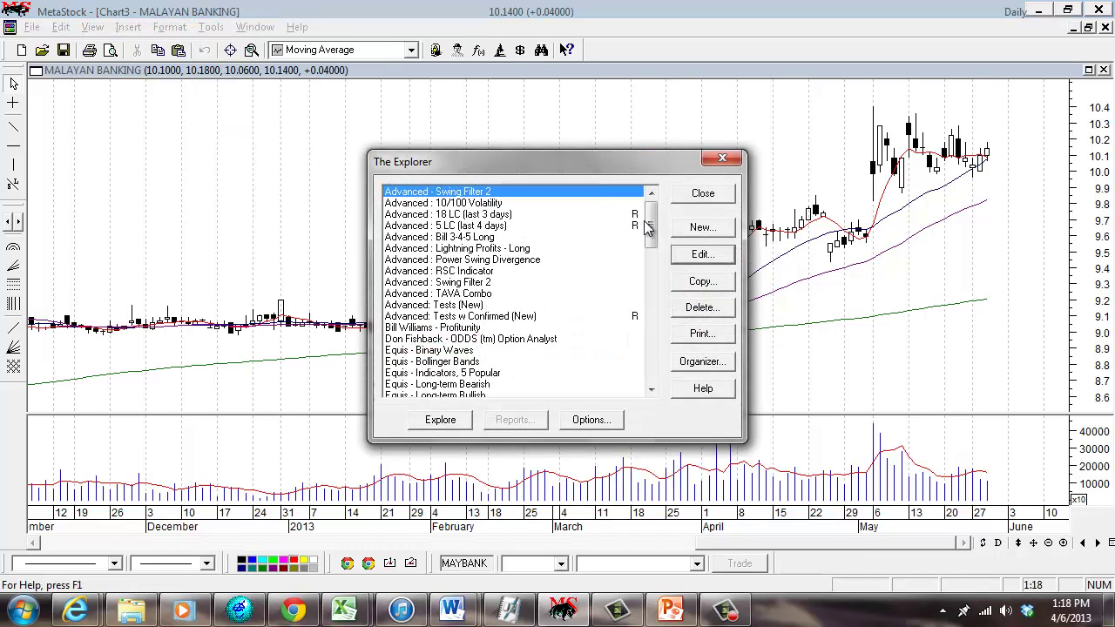
# Scroll The Explorer's list and select the Foundation : TAVA exploration.
pyautogui.scroll(-2, 649, 226)
pyautogui.scroll(2, 650, 226)
pyautogui.moveTo(656, 241); pyautogui.dragTo(655, 303)
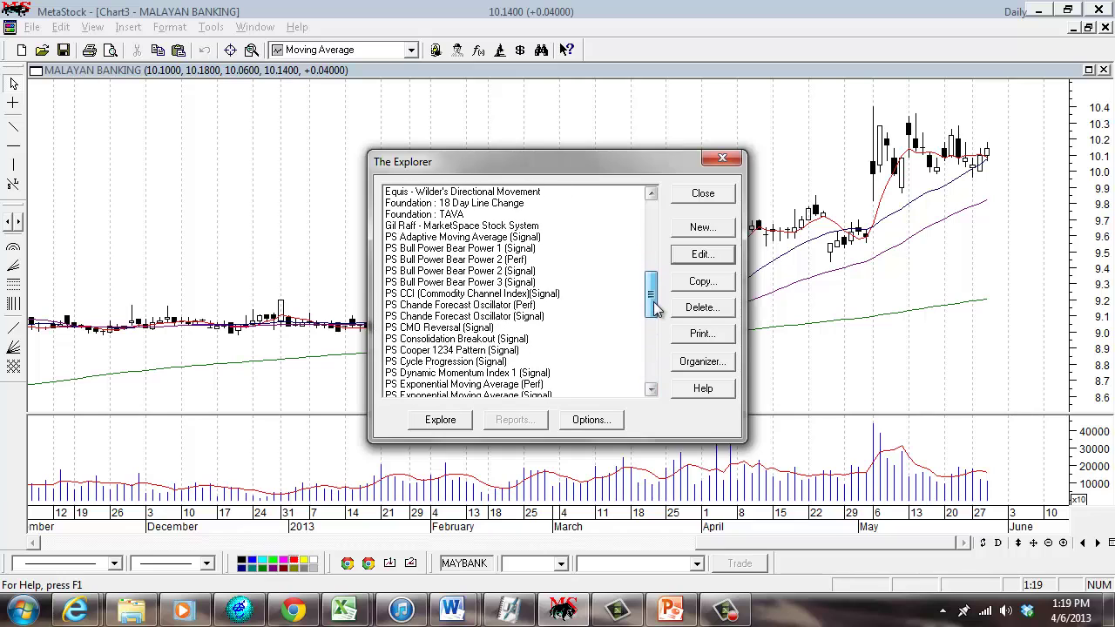
pyautogui.click(411, 215)
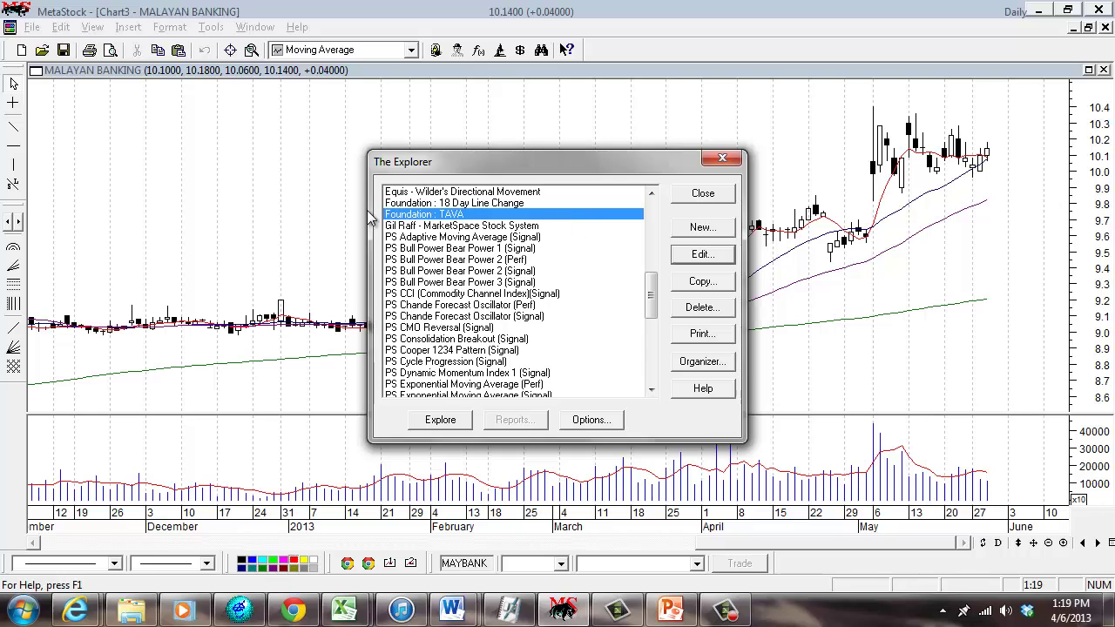
pyautogui.click(701, 255)
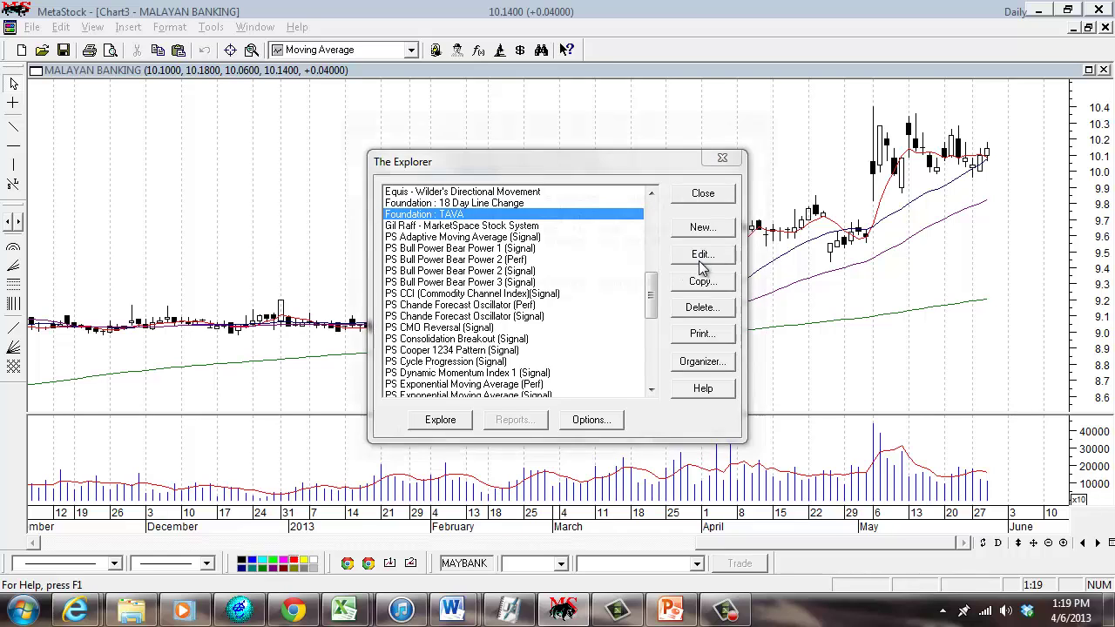
pyautogui.click(670, 291)
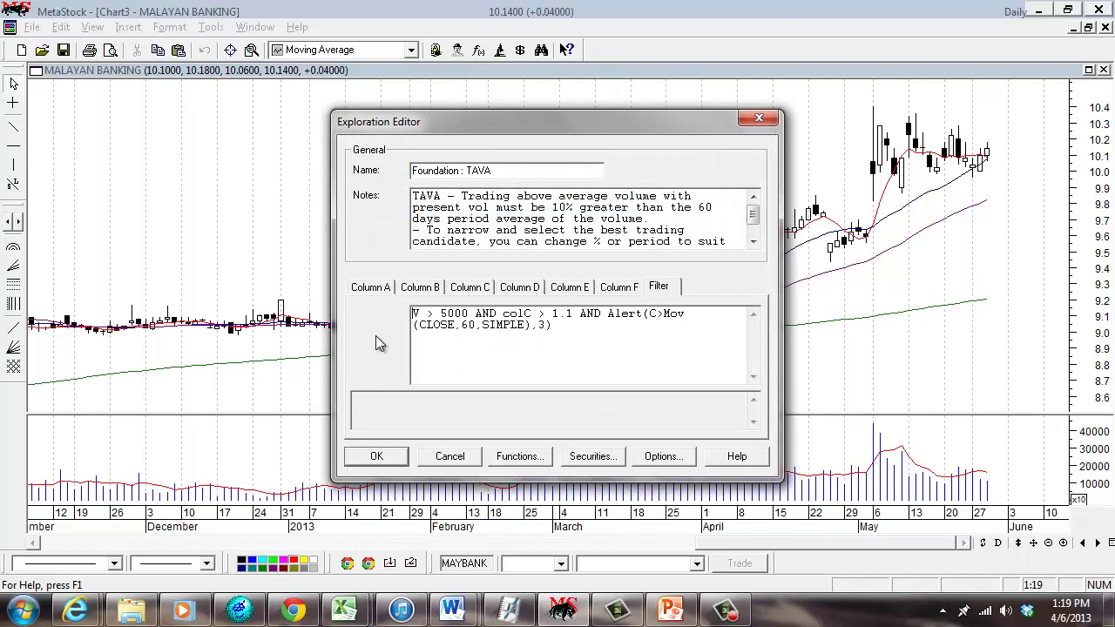
pyautogui.click(384, 292)
pyautogui.click(422, 289)
pyautogui.click(469, 288)
pyautogui.click(516, 288)
pyautogui.click(564, 289)
pyautogui.click(624, 289)
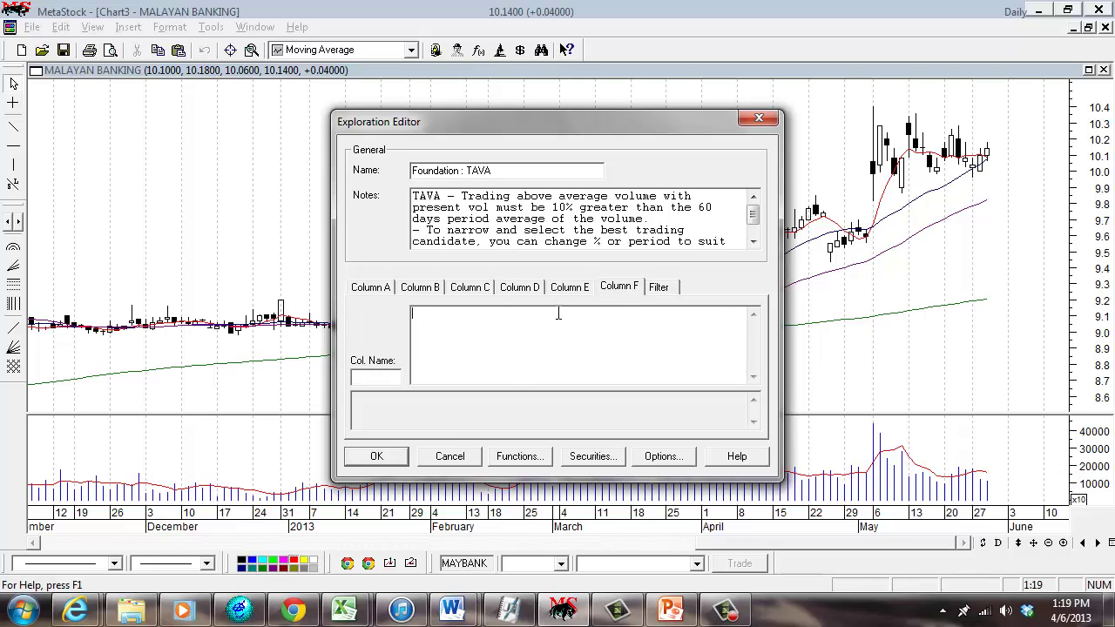
pyautogui.click(450, 458)
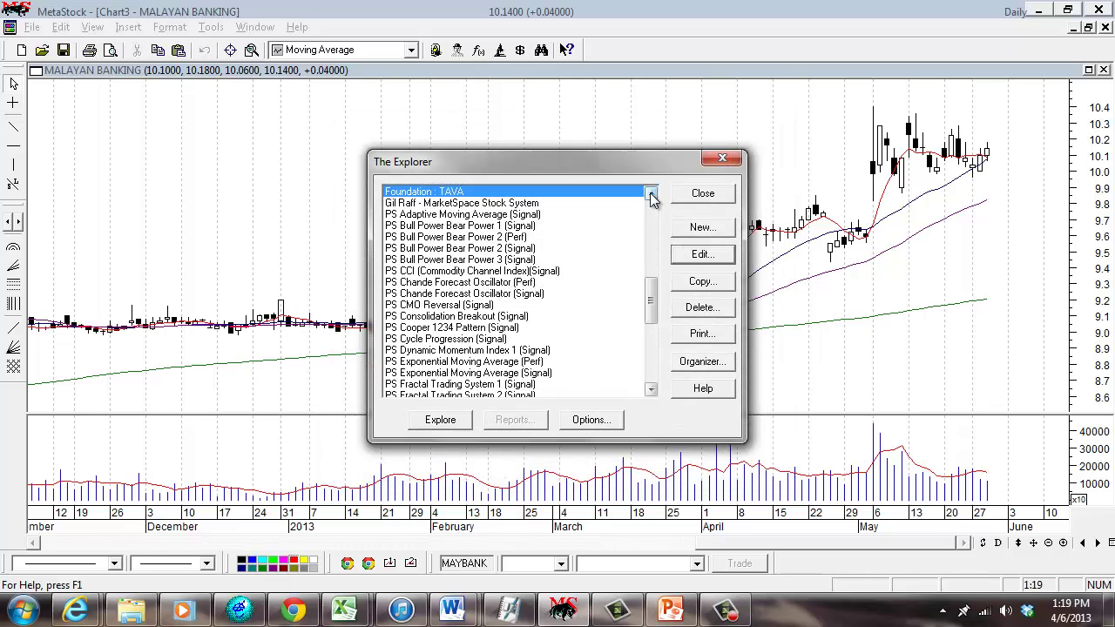
pyautogui.click(651, 192)
pyautogui.click(651, 192)
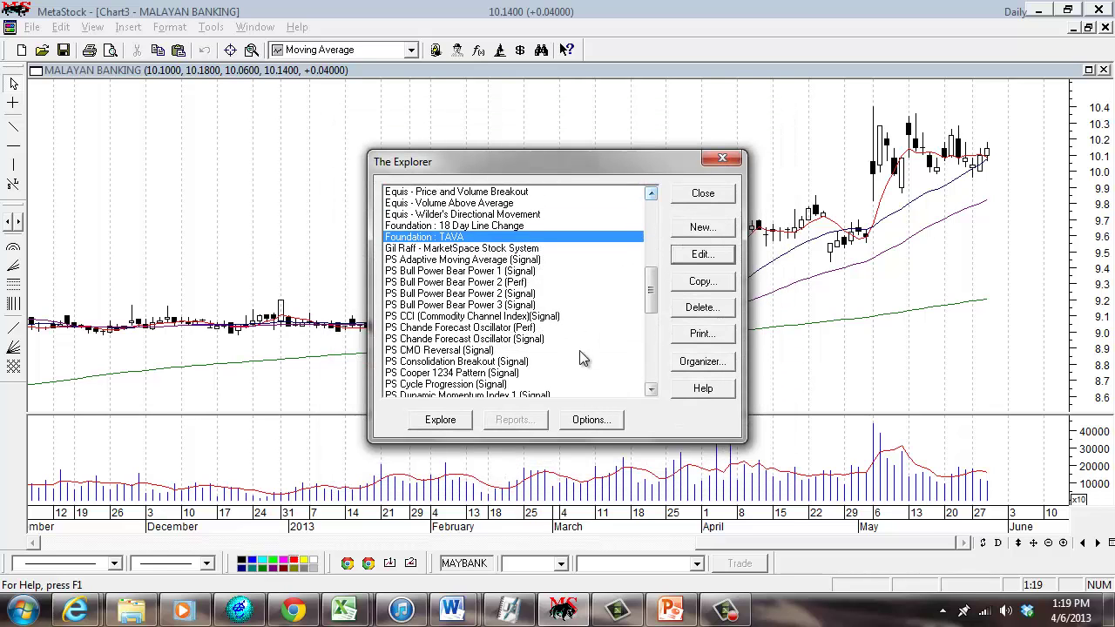
# Explore Foundation : TAVA on the C:\ms\klse3 folder, adding its 1685 securities.
pyautogui.click(439, 422)
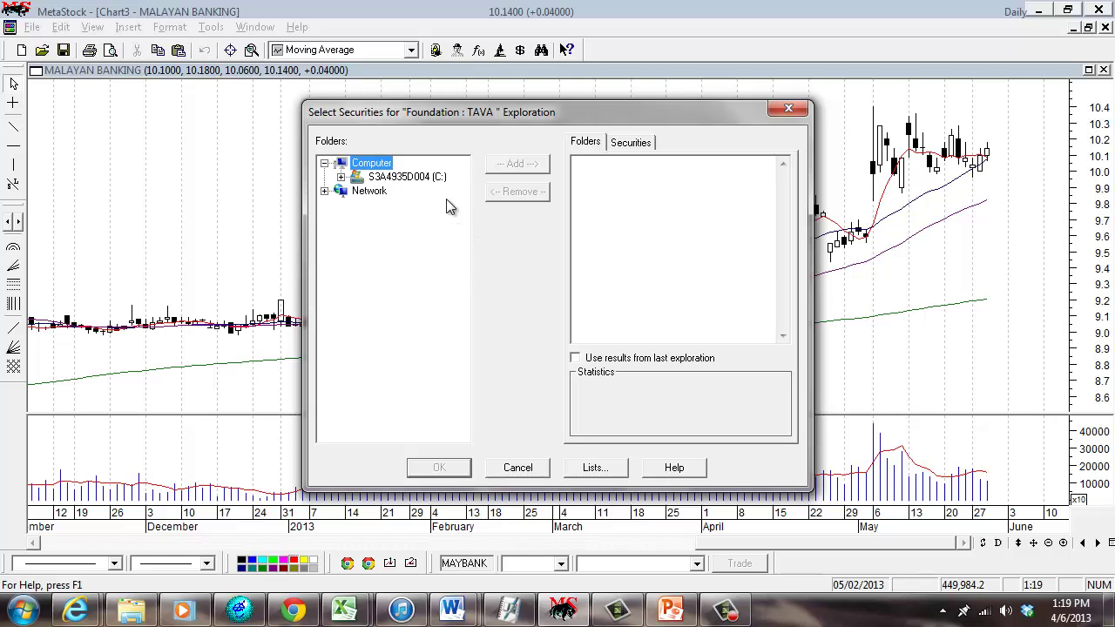
pyautogui.click(341, 179)
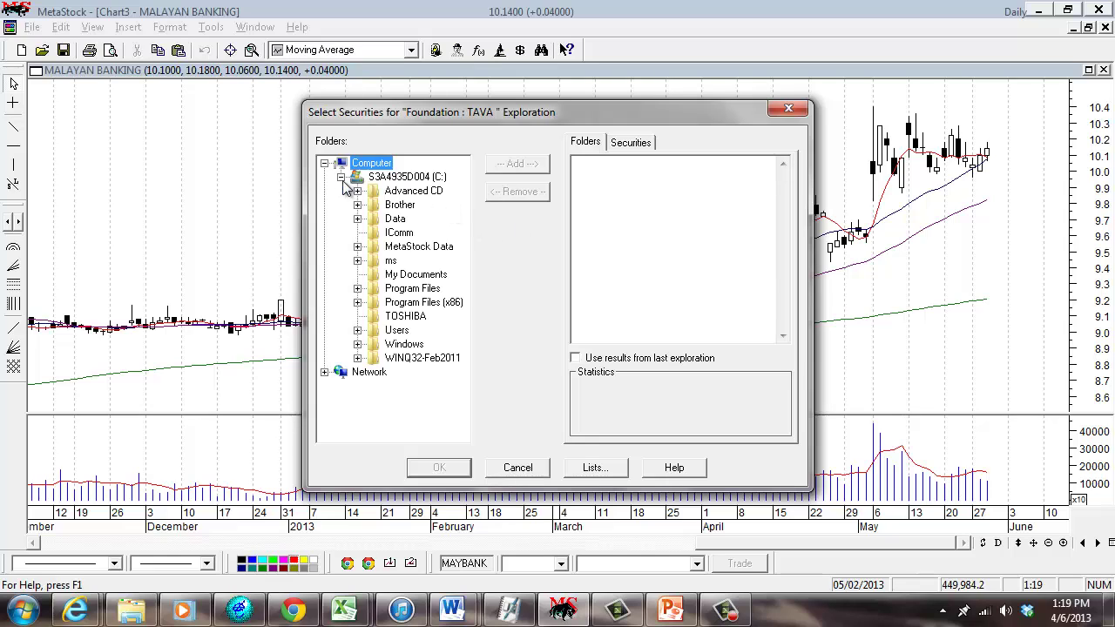
pyautogui.click(357, 260)
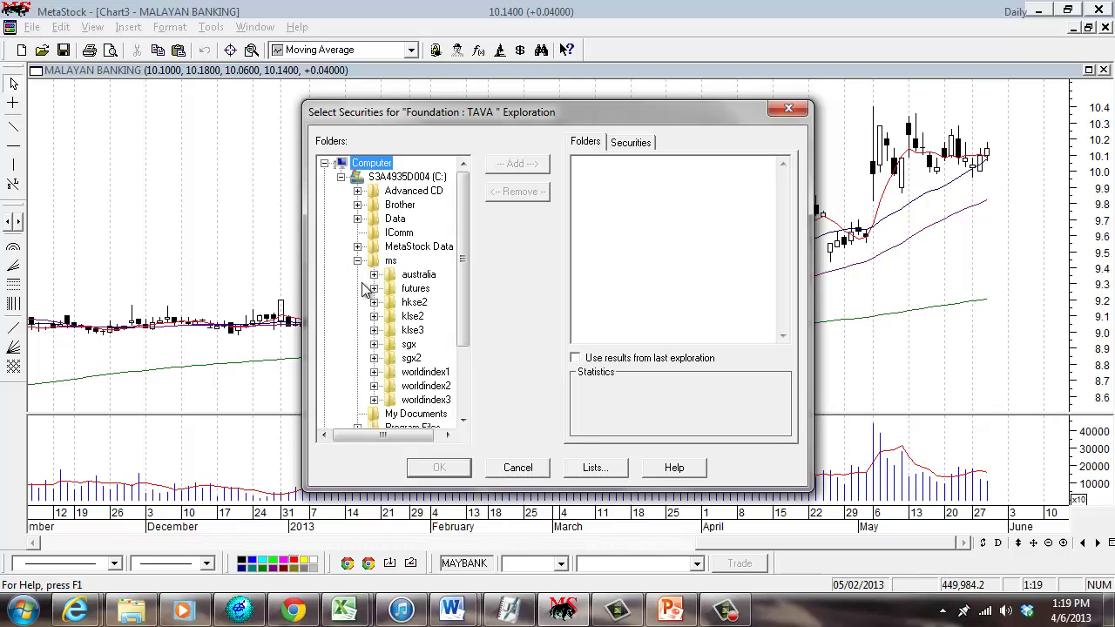
pyautogui.click(413, 331)
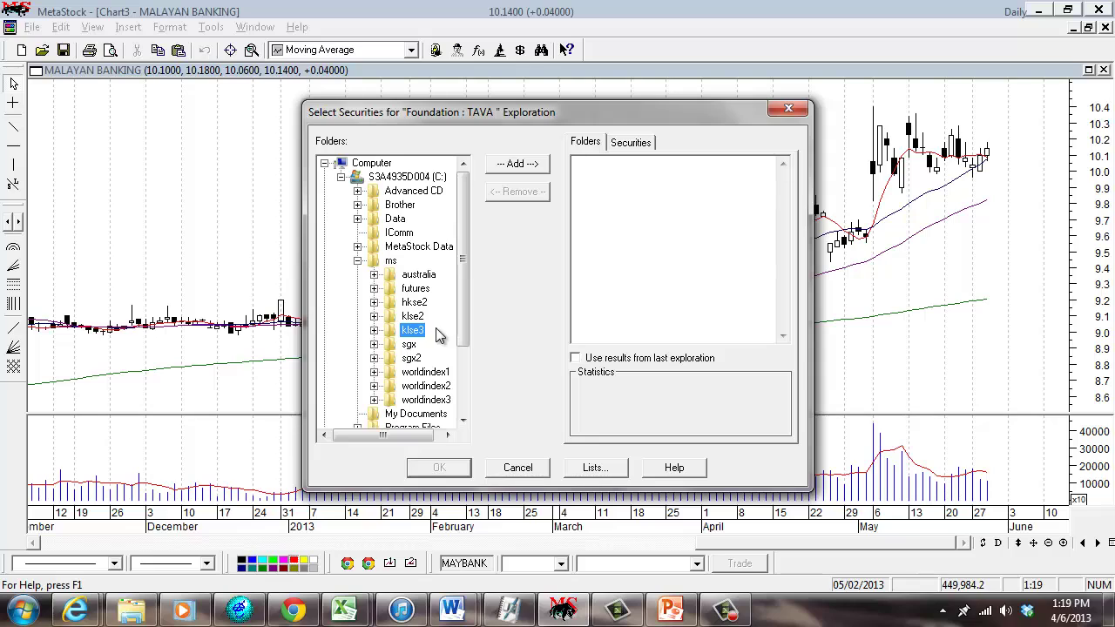
pyautogui.click(373, 330)
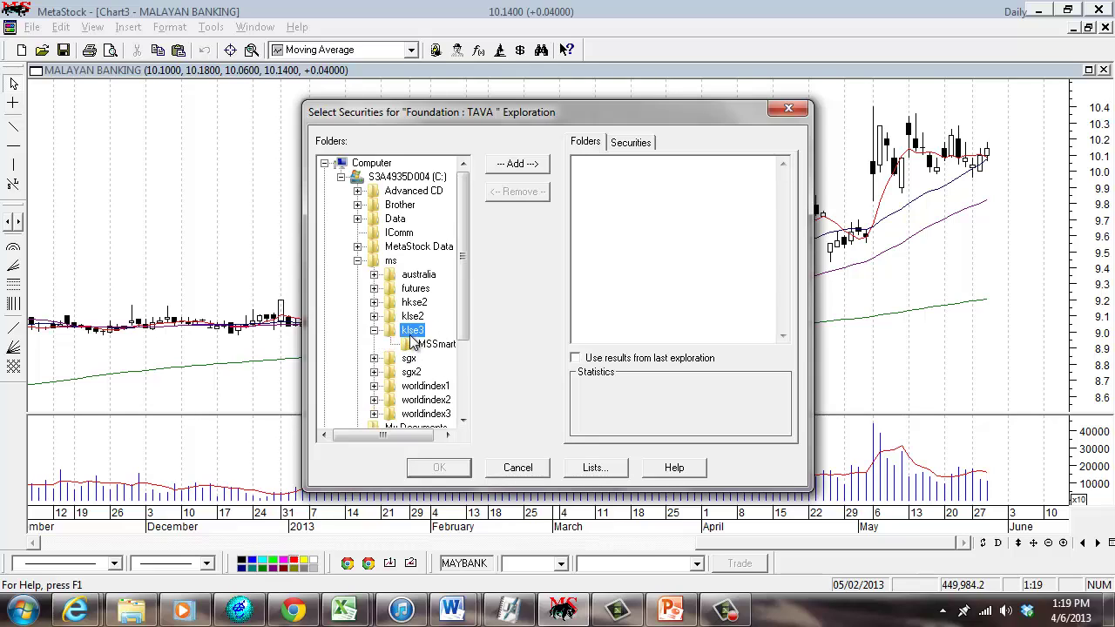
pyautogui.click(513, 166)
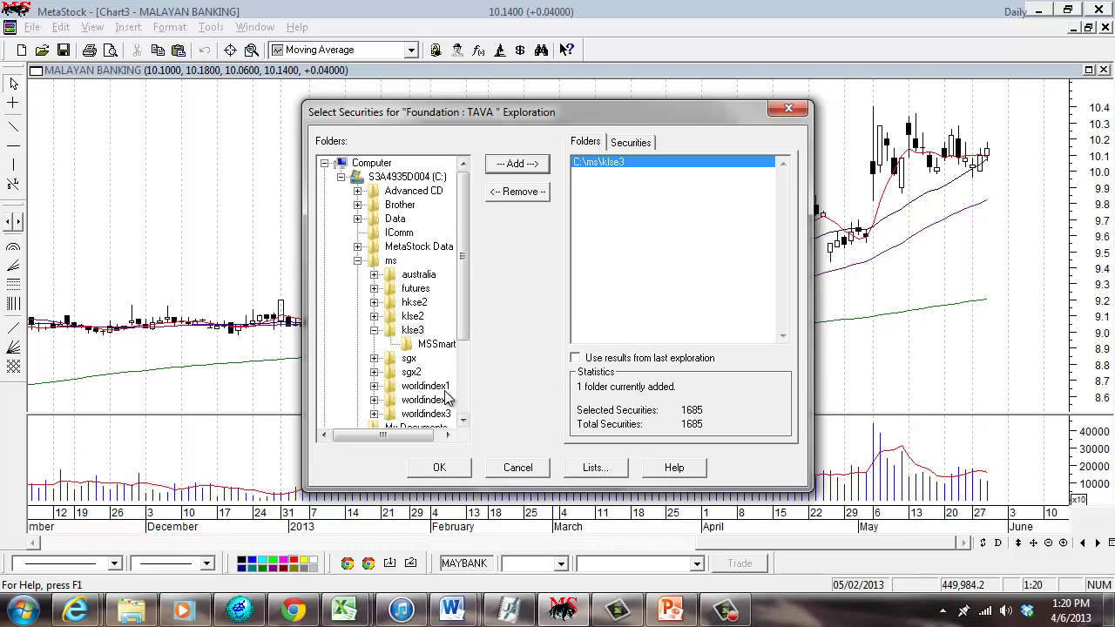
pyautogui.click(374, 373)
pyautogui.click(411, 372)
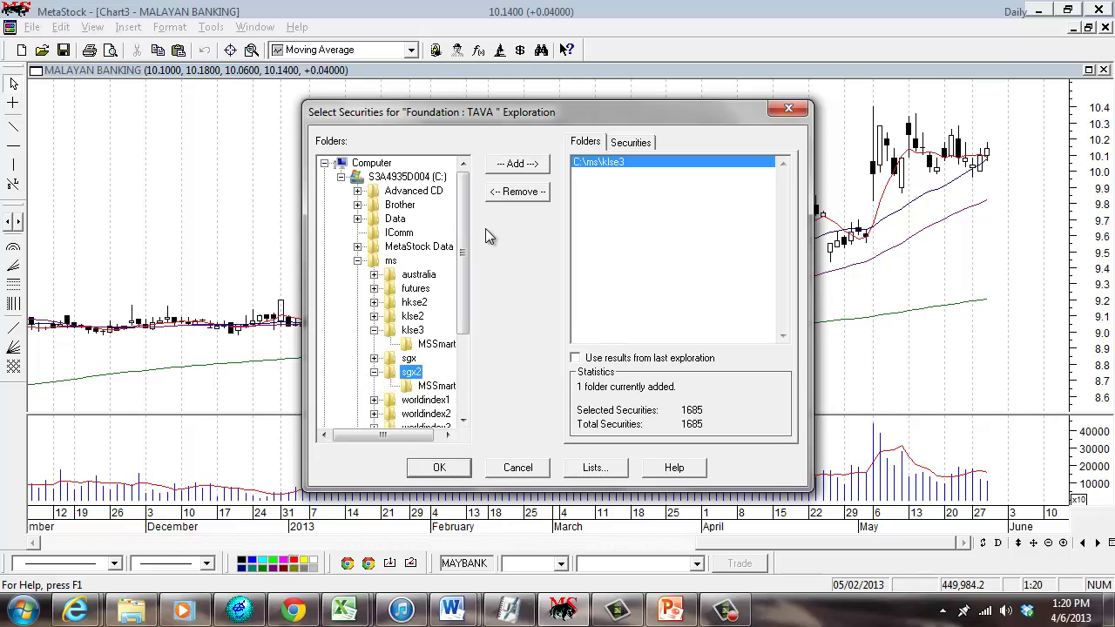
pyautogui.click(511, 165)
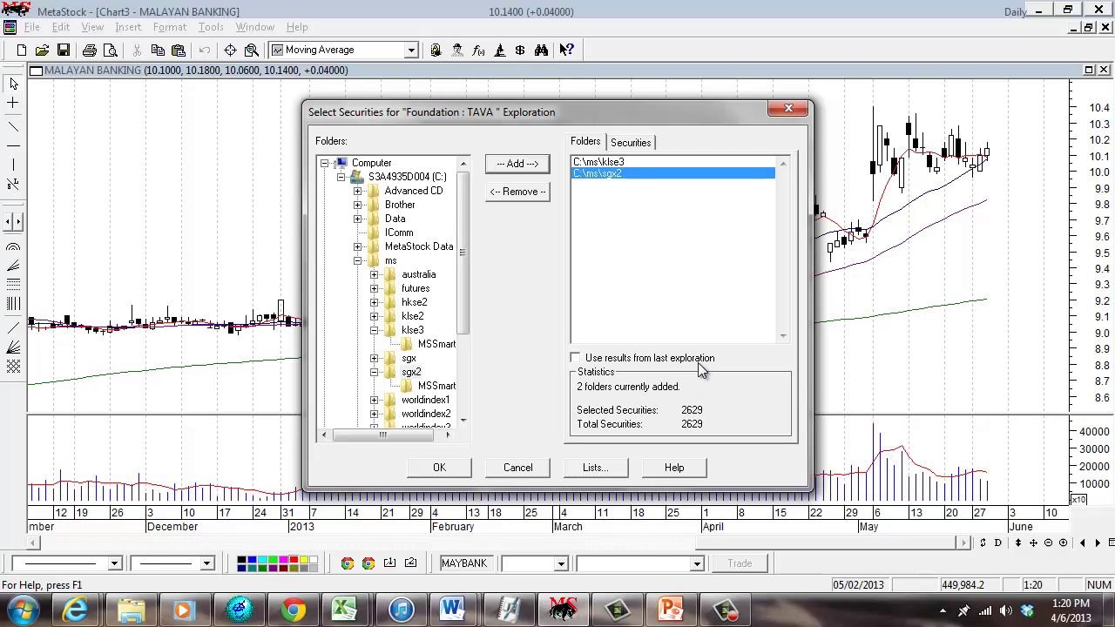
pyautogui.click(523, 191)
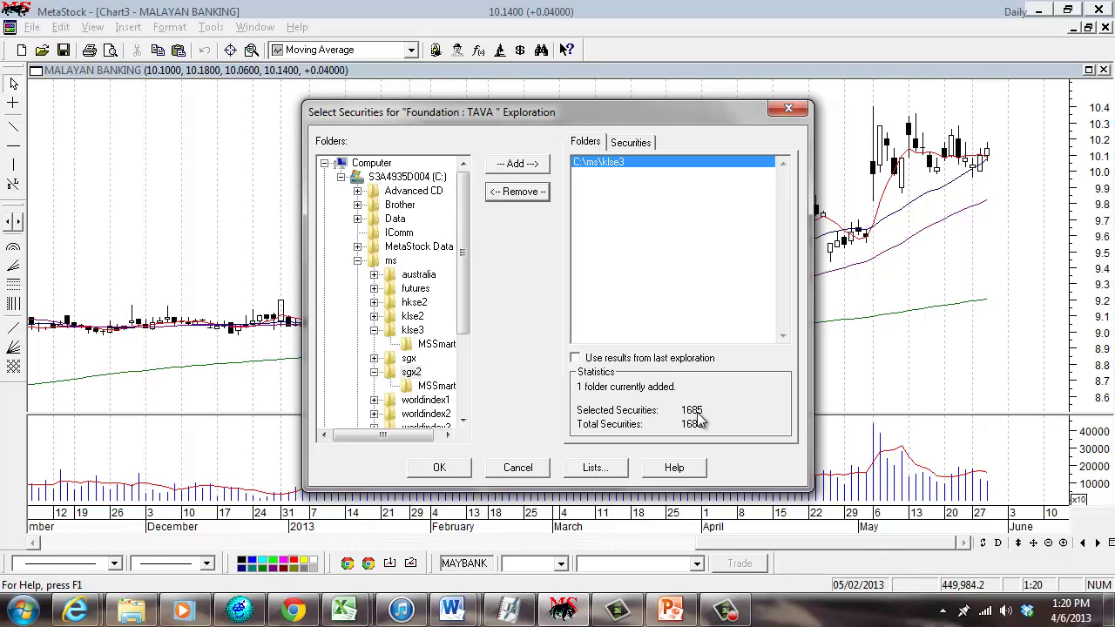
pyautogui.click(439, 467)
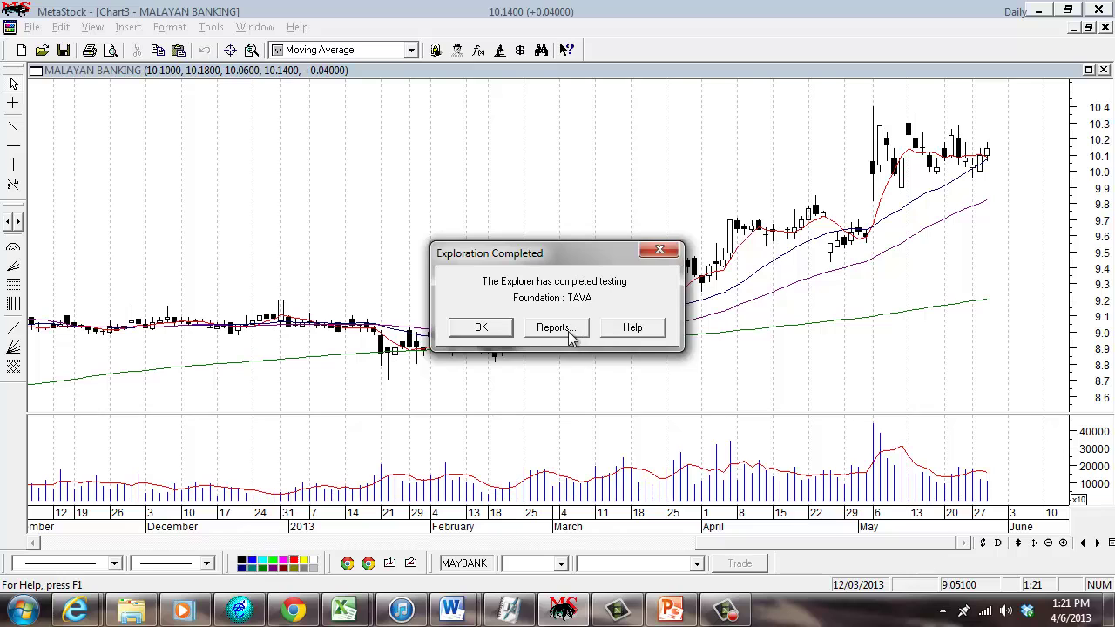
# Open the results report, widen the columns, sort by Vol descending, and start printing.
pyautogui.click(571, 329)
pyautogui.moveTo(586, 209); pyautogui.dragTo(489, 209)
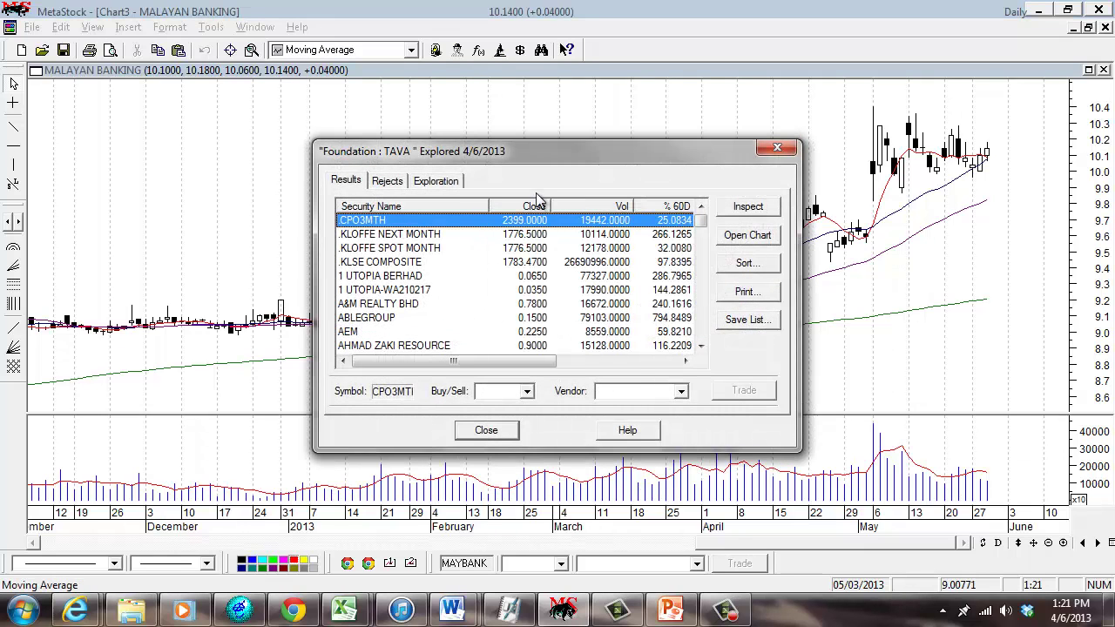
pyautogui.click(589, 209)
pyautogui.click(589, 210)
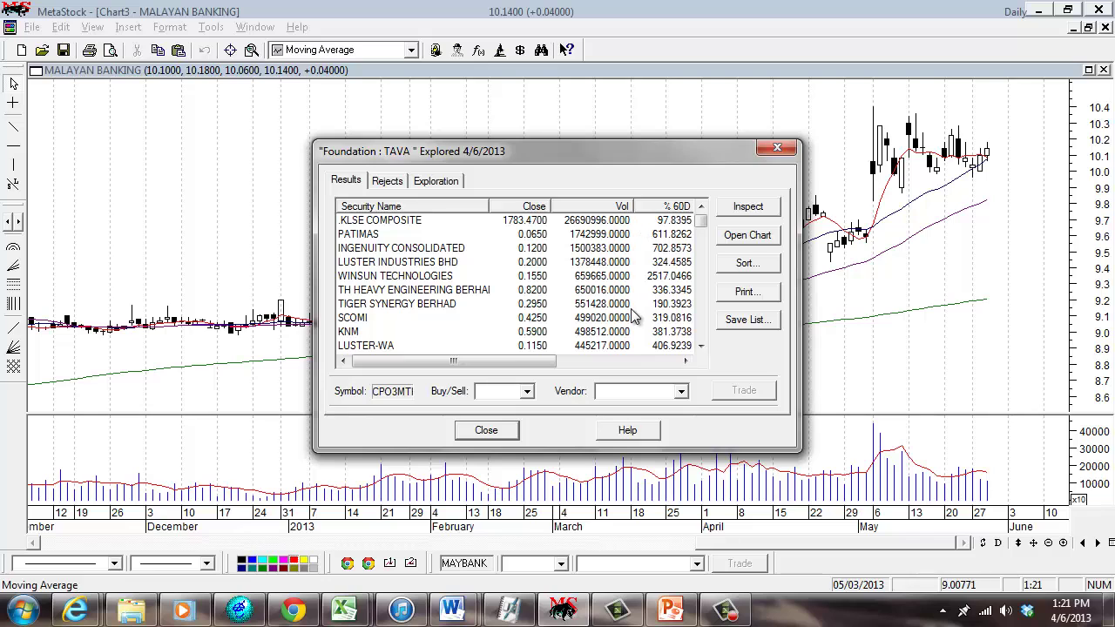
pyautogui.click(726, 299)
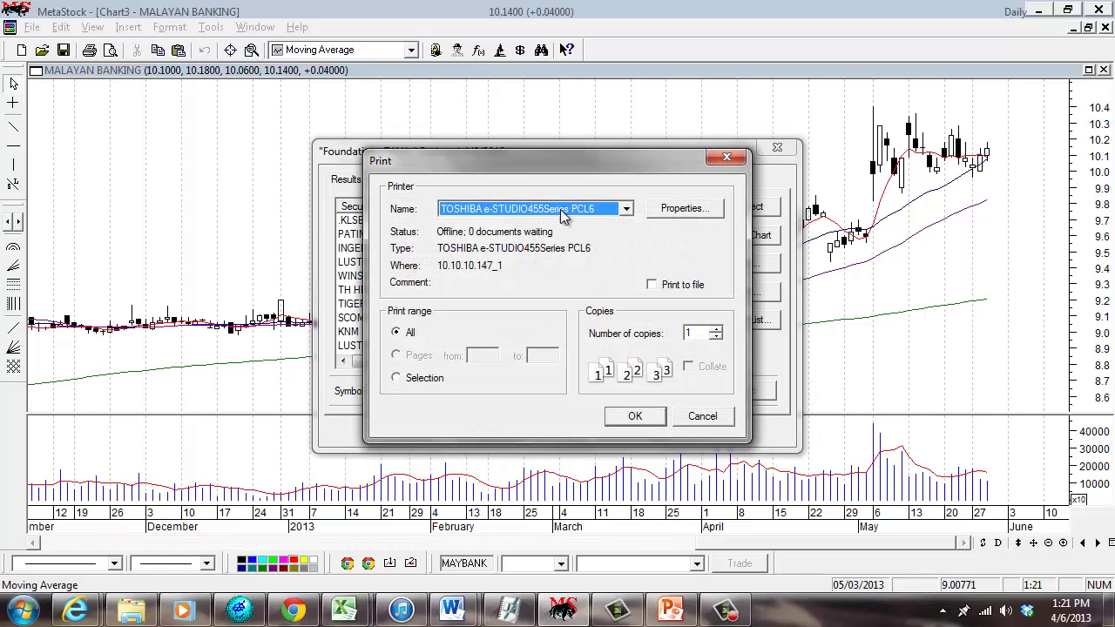
# Print the TAVA results to the PrimoPDF printer and create the PDF.
pyautogui.click(562, 210)
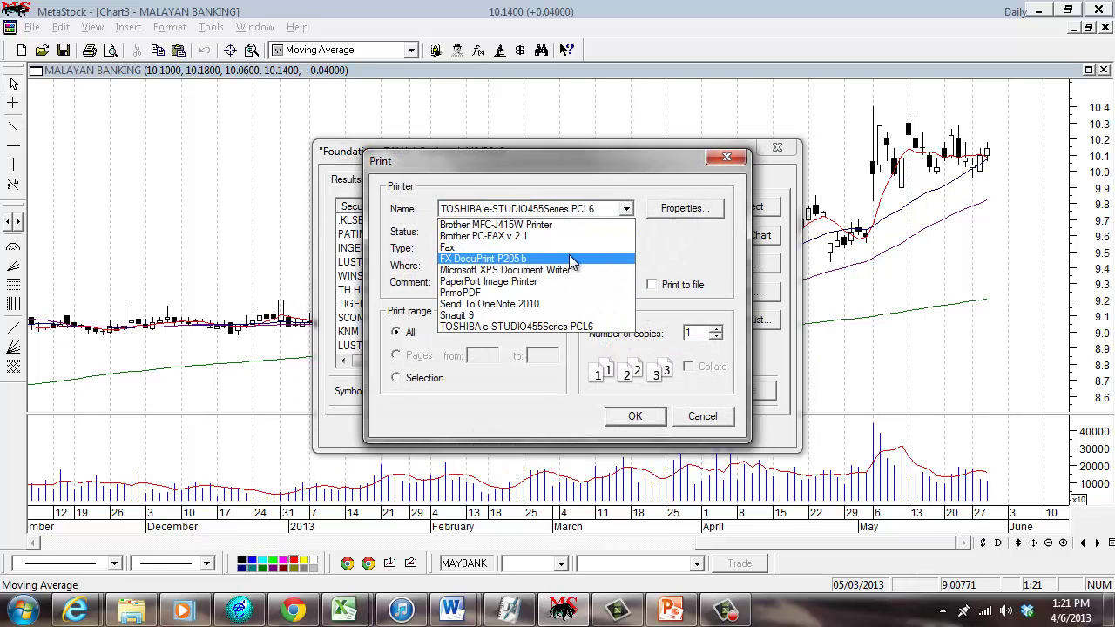
pyautogui.click(584, 291)
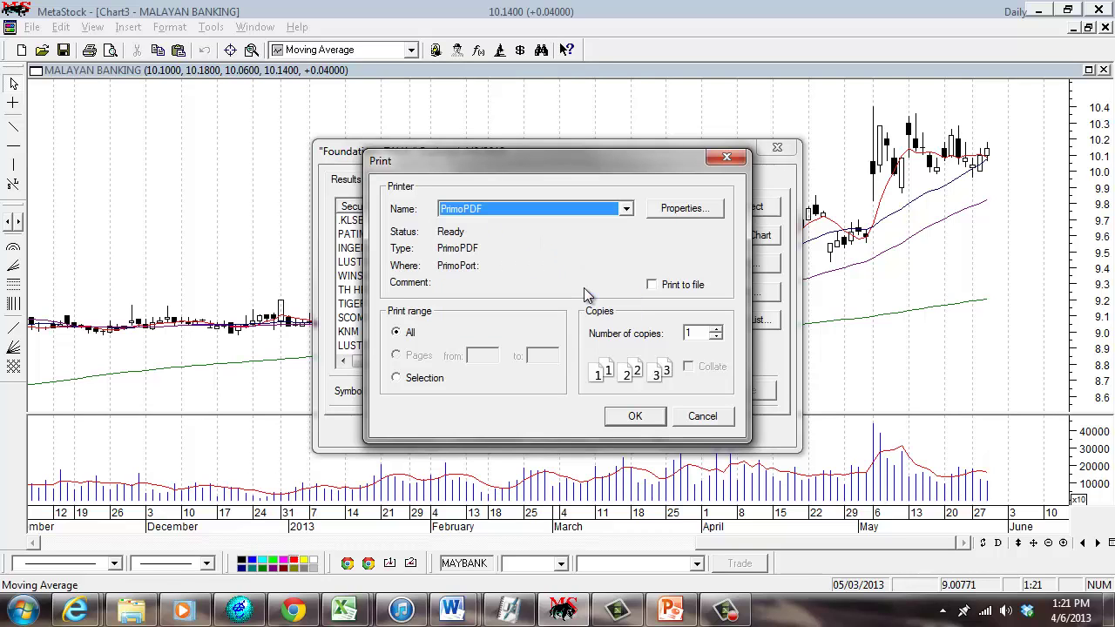
pyautogui.click(640, 419)
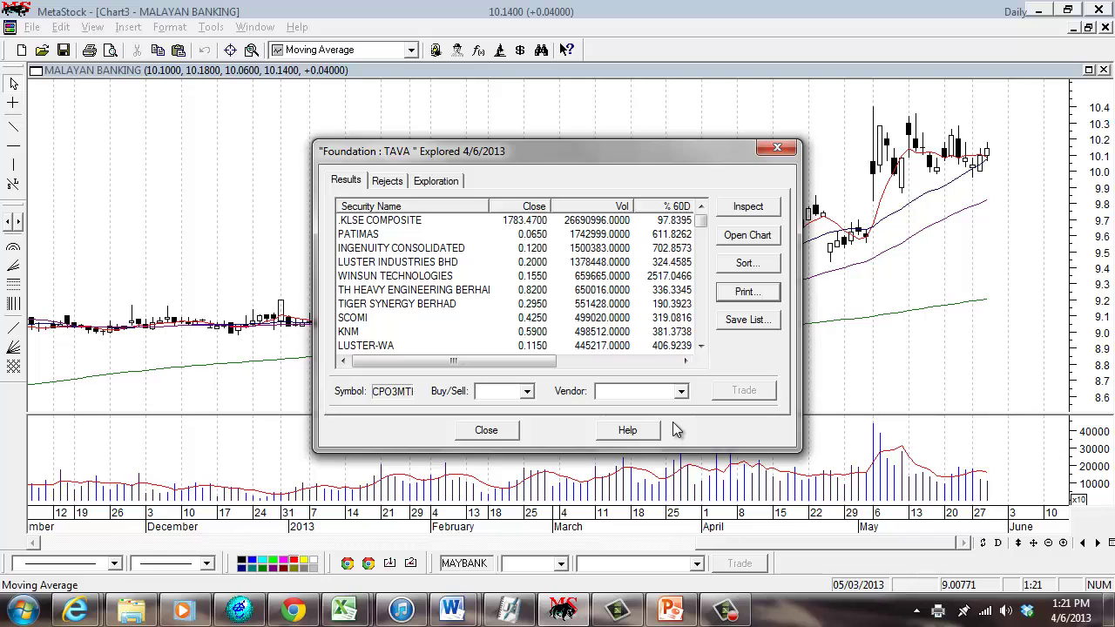
pyautogui.press('Return')
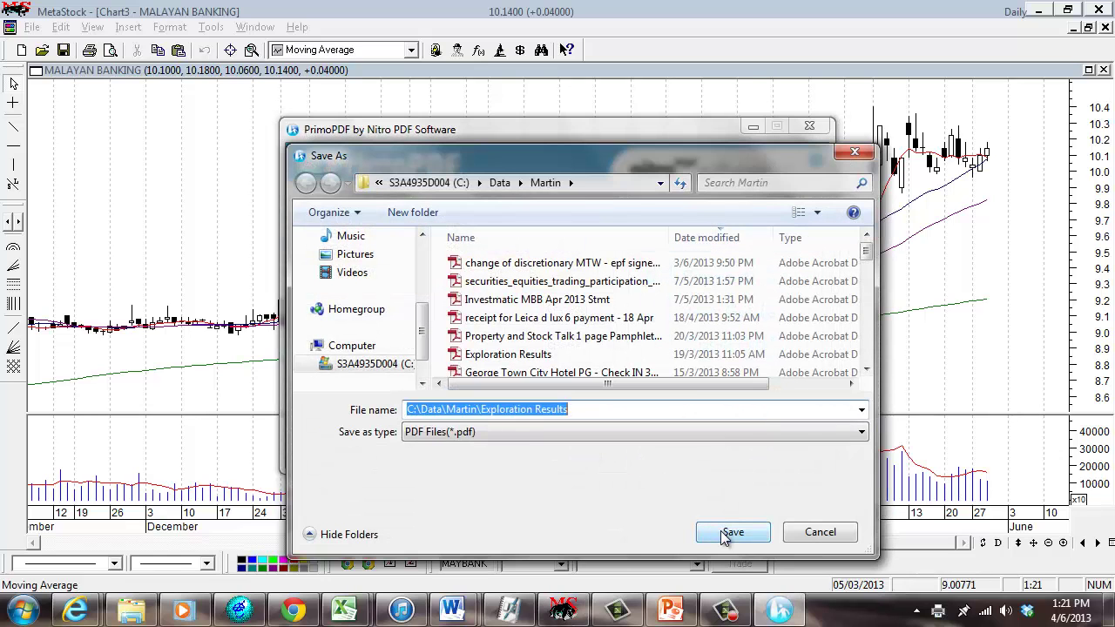
# Save Exploration Results.pdf in Downloads, overwriting the old copy, then review and close it.
pyautogui.scroll(3, 426, 257)
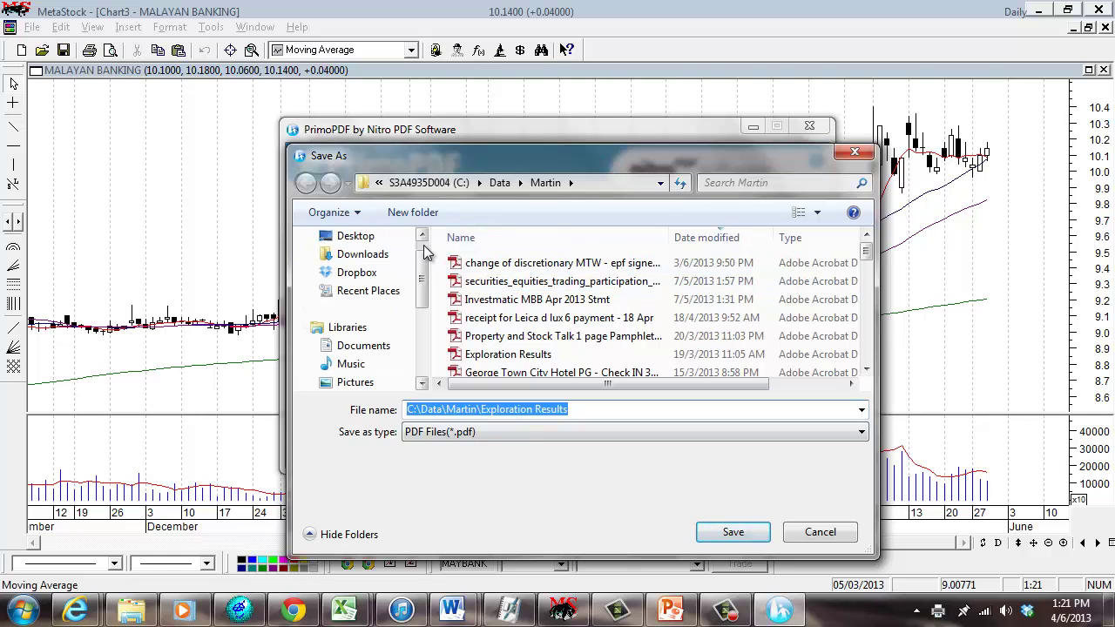
pyautogui.click(363, 254)
pyautogui.click(733, 531)
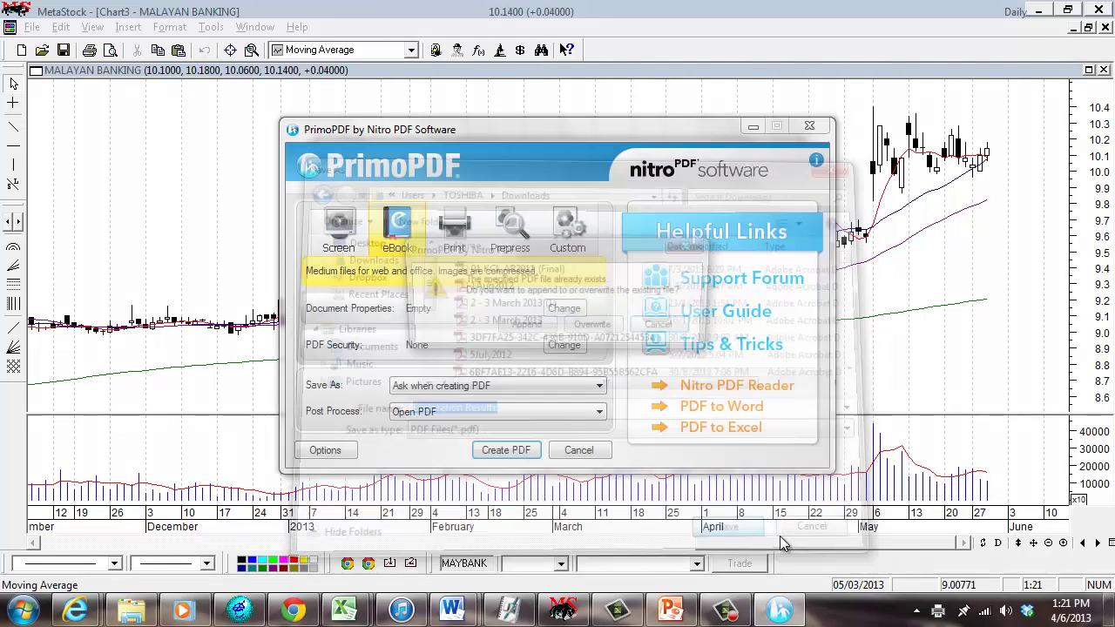
pyautogui.click(584, 326)
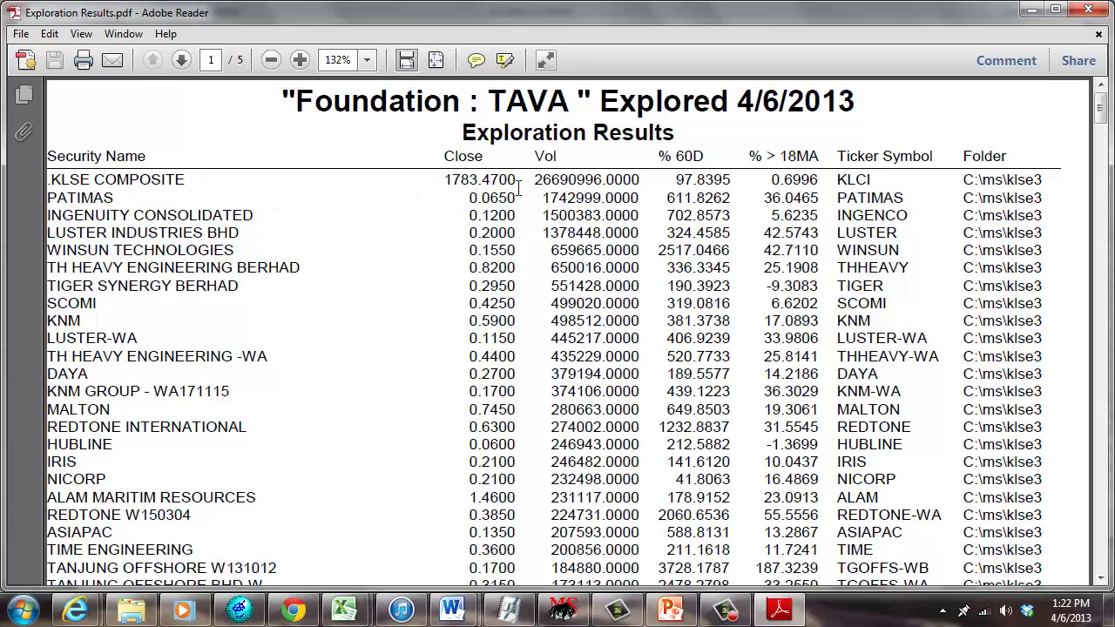
pyautogui.scroll(-10, 505, 448)
pyautogui.scroll(-5, 505, 447)
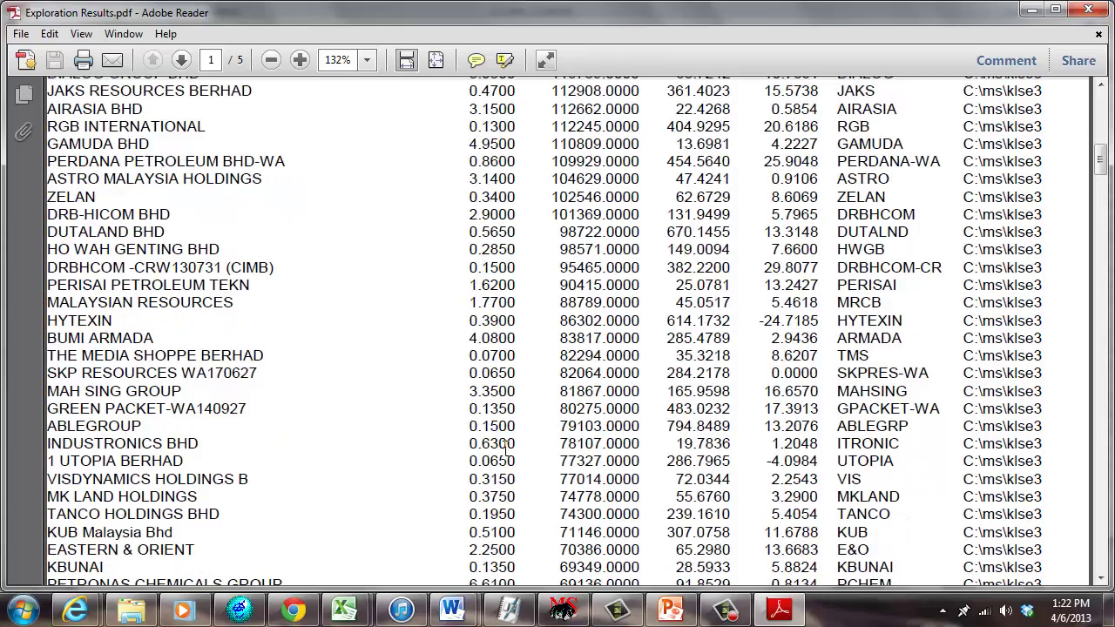
pyautogui.click(1088, 9)
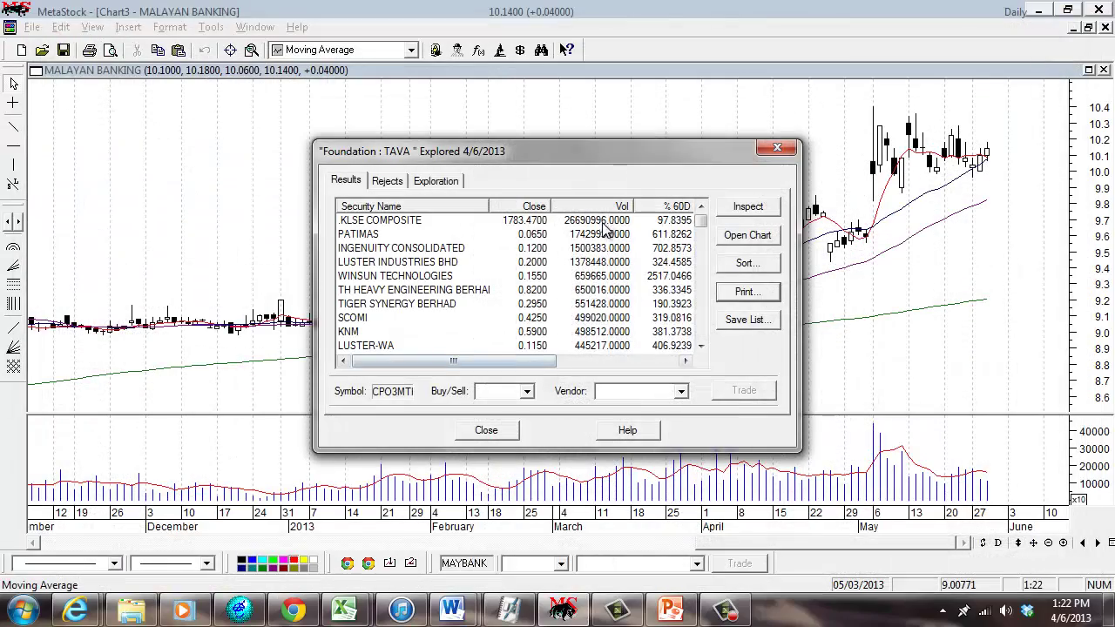
# Sort the exploration results by Close, highest first.
pyautogui.click(532, 207)
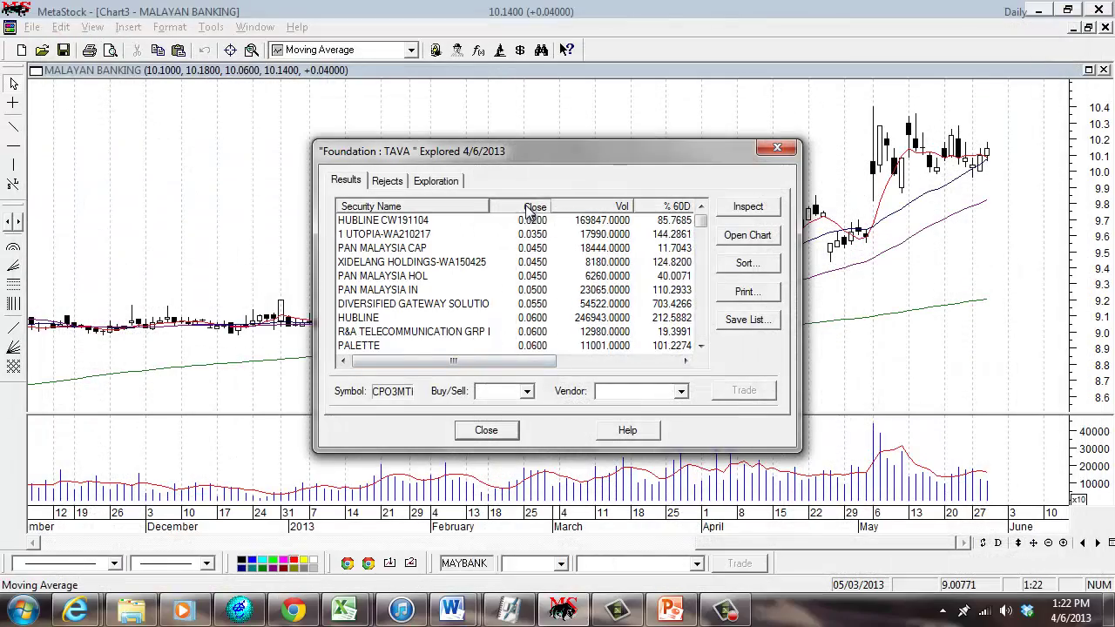
pyautogui.click(531, 207)
pyautogui.moveTo(702, 229)
pyautogui.mouseDown()
pyautogui.moveTo(702, 239)
pyautogui.moveTo(703, 223)
pyautogui.mouseUp()
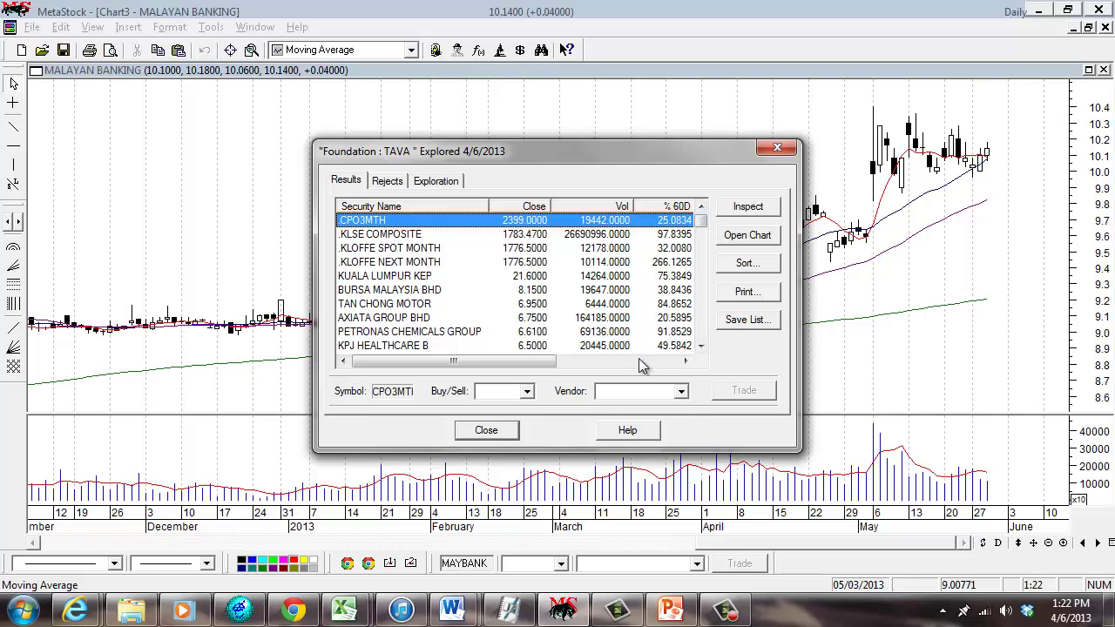
# Print the sorted results to PrimoPDF, overwriting Exploration Results.pdf.
pyautogui.click(739, 292)
pyautogui.click(645, 418)
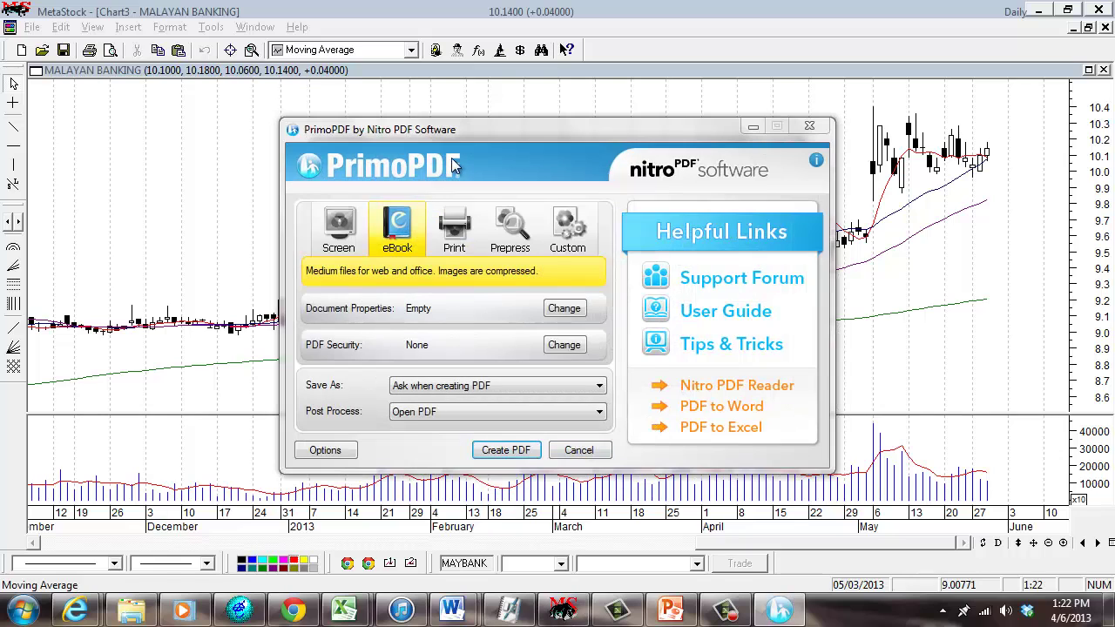
pyautogui.press('Return')
pyautogui.click(749, 535)
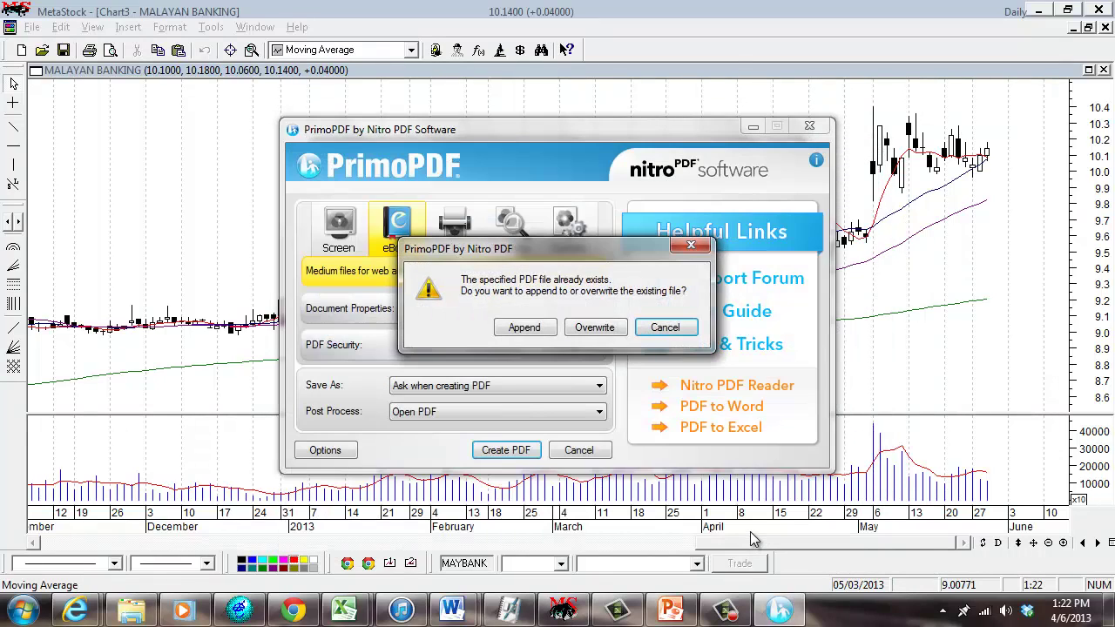
pyautogui.click(610, 327)
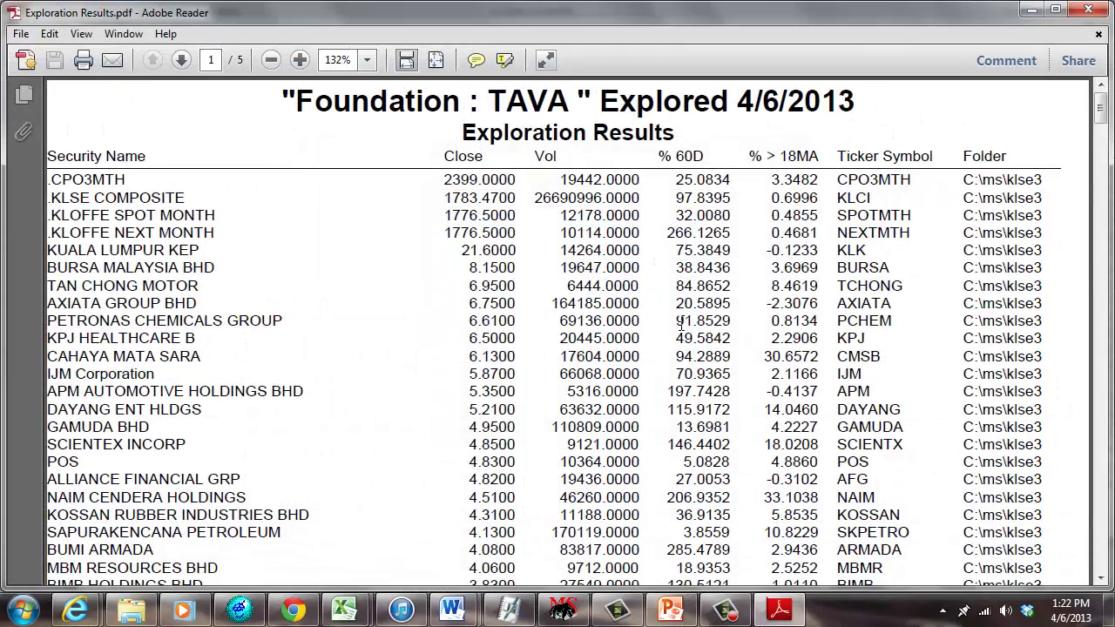
# Scroll through the five pages of the close-sorted Exploration Results.pdf.
pyautogui.scroll(-5, 531, 205)
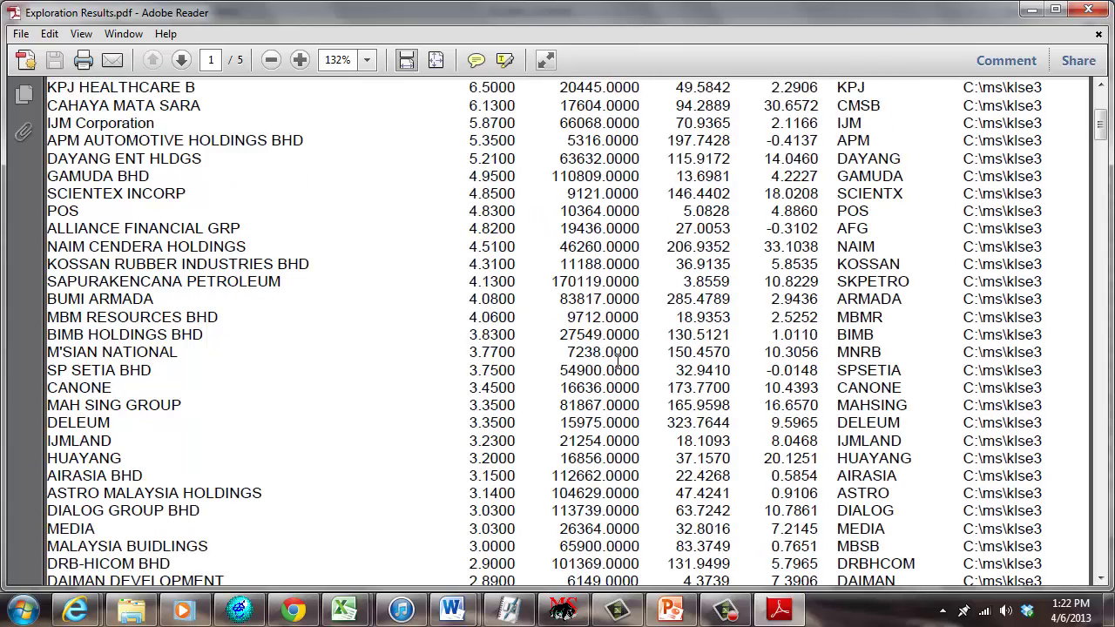
pyautogui.scroll(-7, 618, 359)
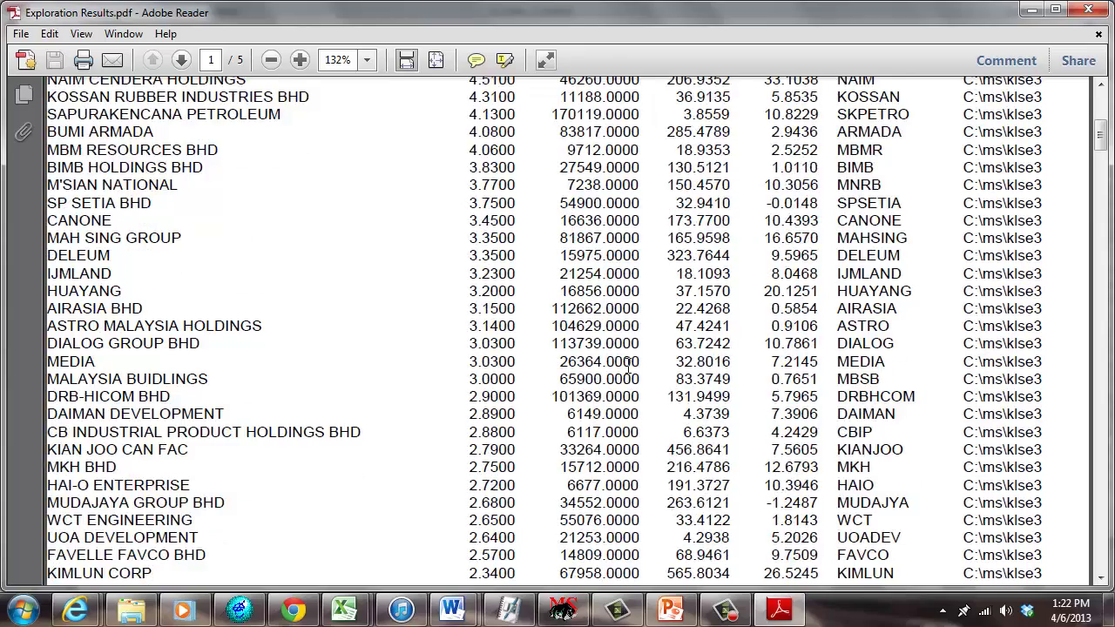
pyautogui.scroll(-17, 514, 396)
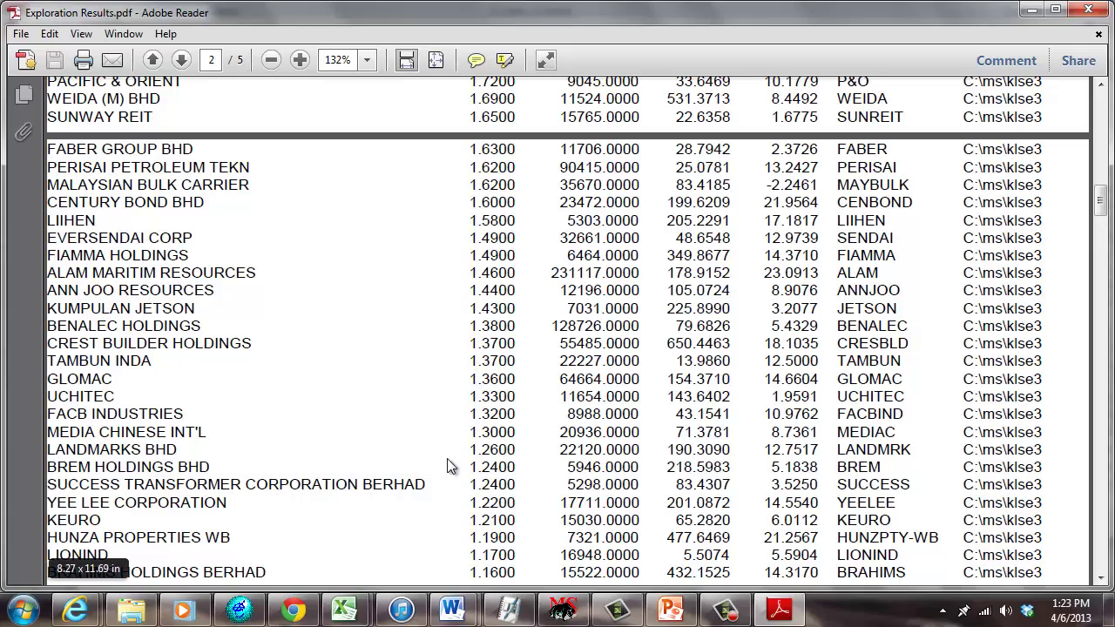
pyautogui.scroll(-2, 465, 433)
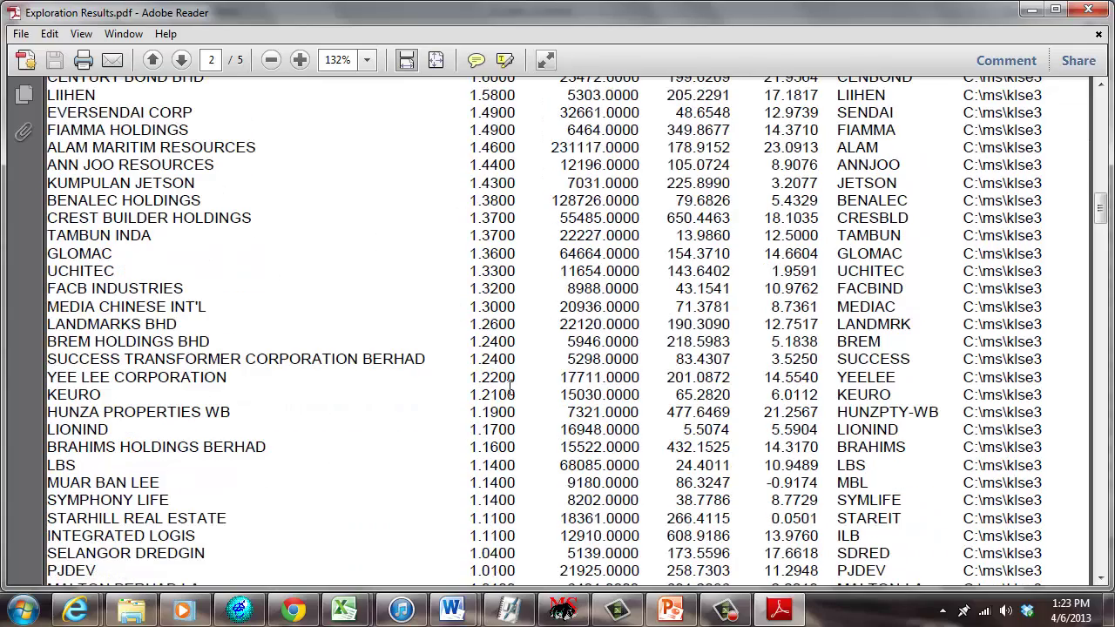
pyautogui.scroll(-4, 510, 386)
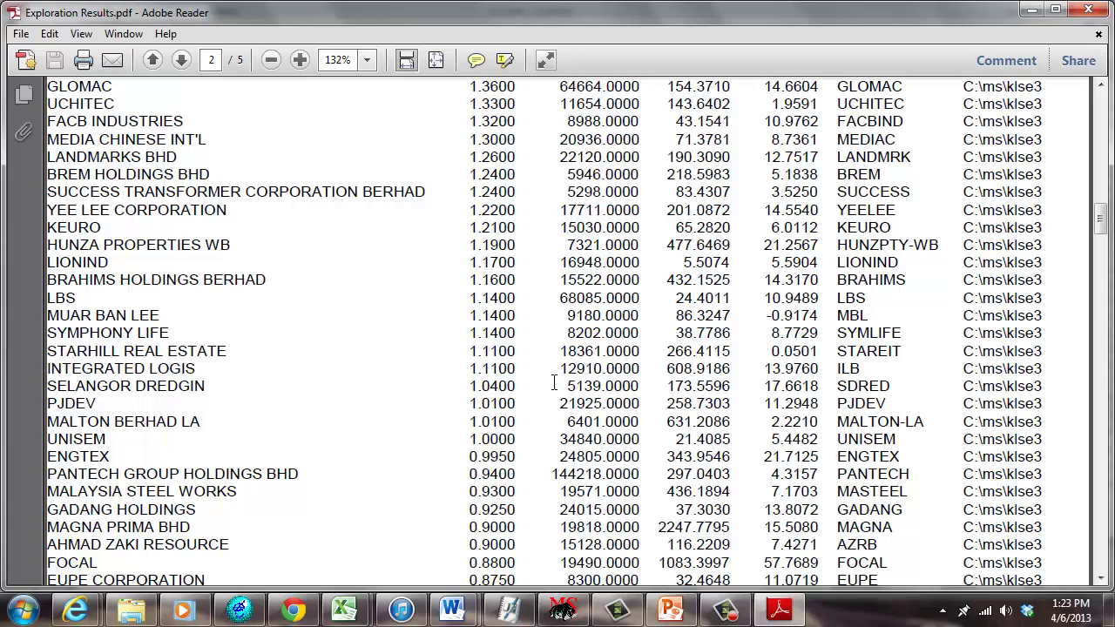
pyautogui.scroll(-11, 554, 381)
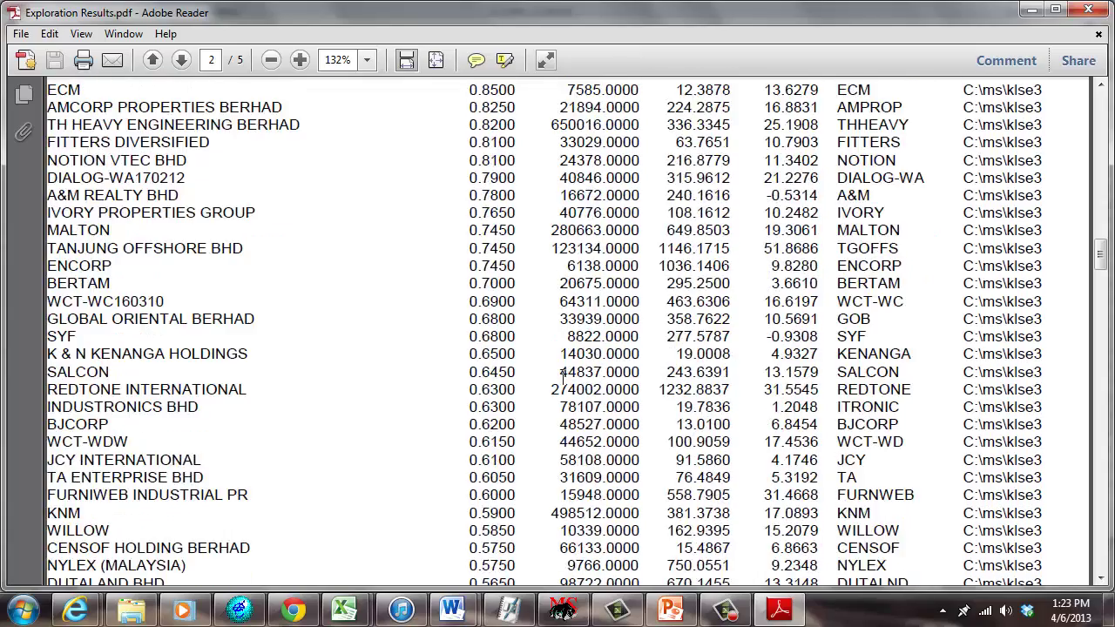
pyautogui.scroll(6, 915, 78)
# Open the POS chart from the TAVA results and close the Explorer dialogs.
pyautogui.click(1036, 12)
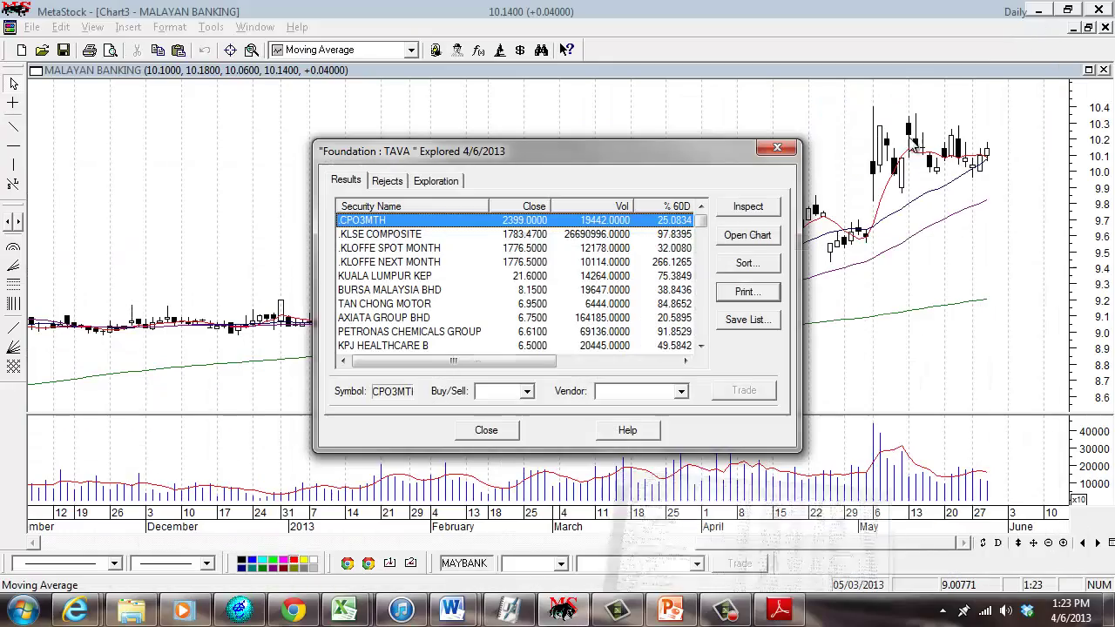
pyautogui.click(702, 326)
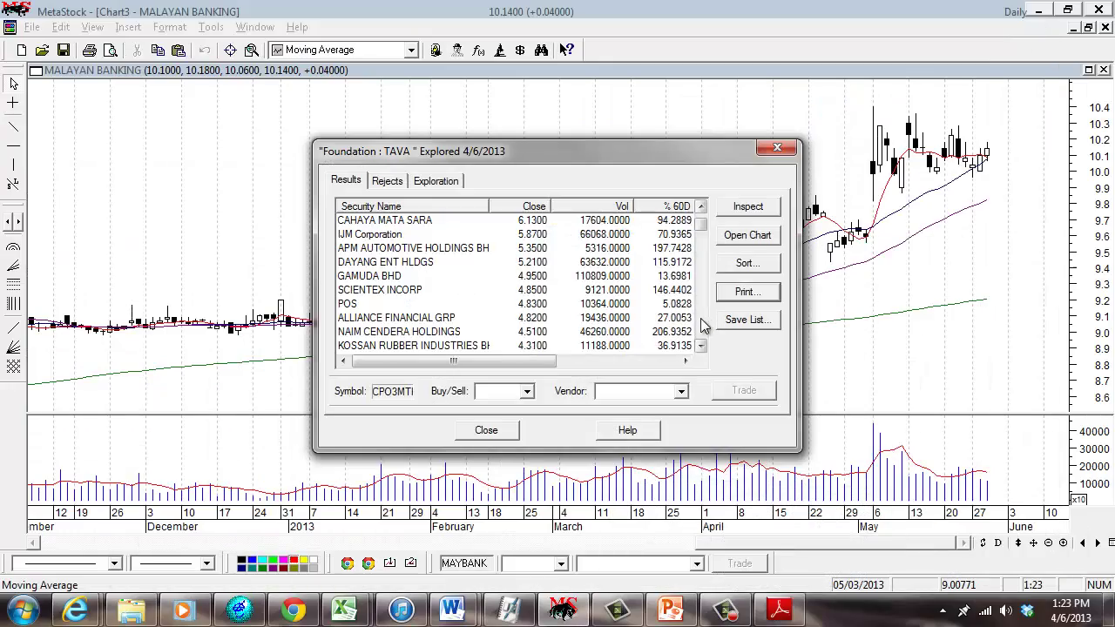
pyautogui.click(348, 305)
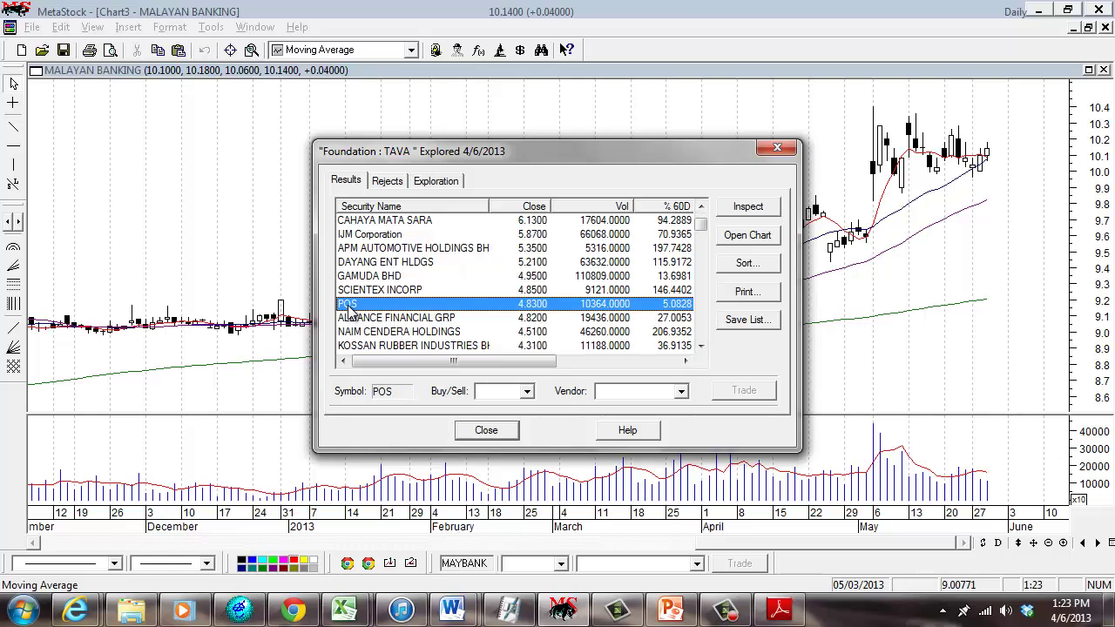
pyautogui.click(764, 242)
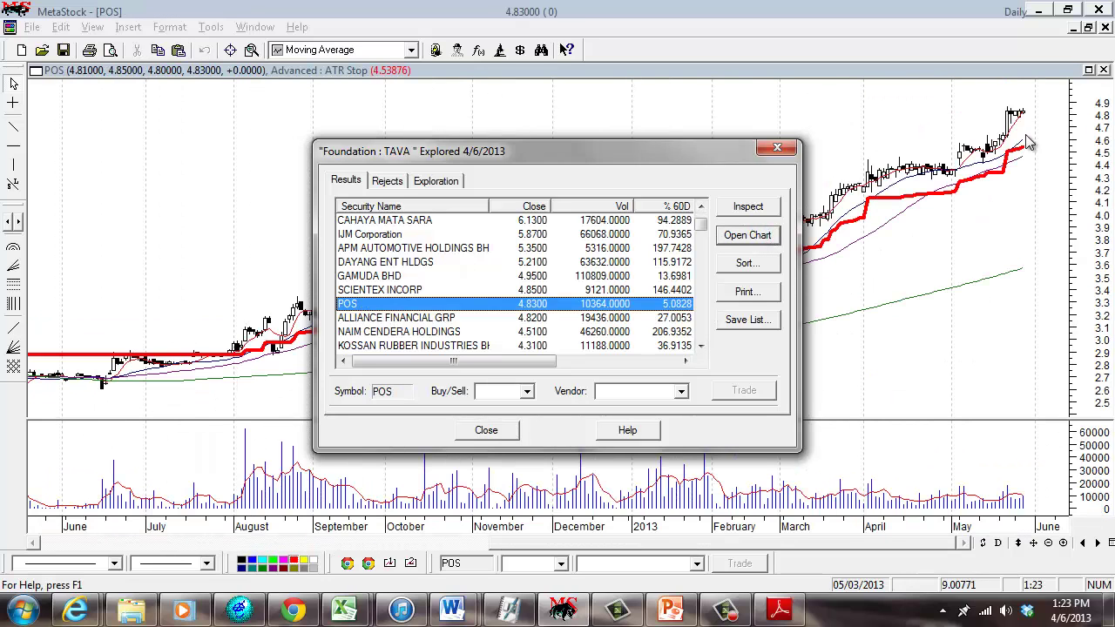
pyautogui.click(510, 433)
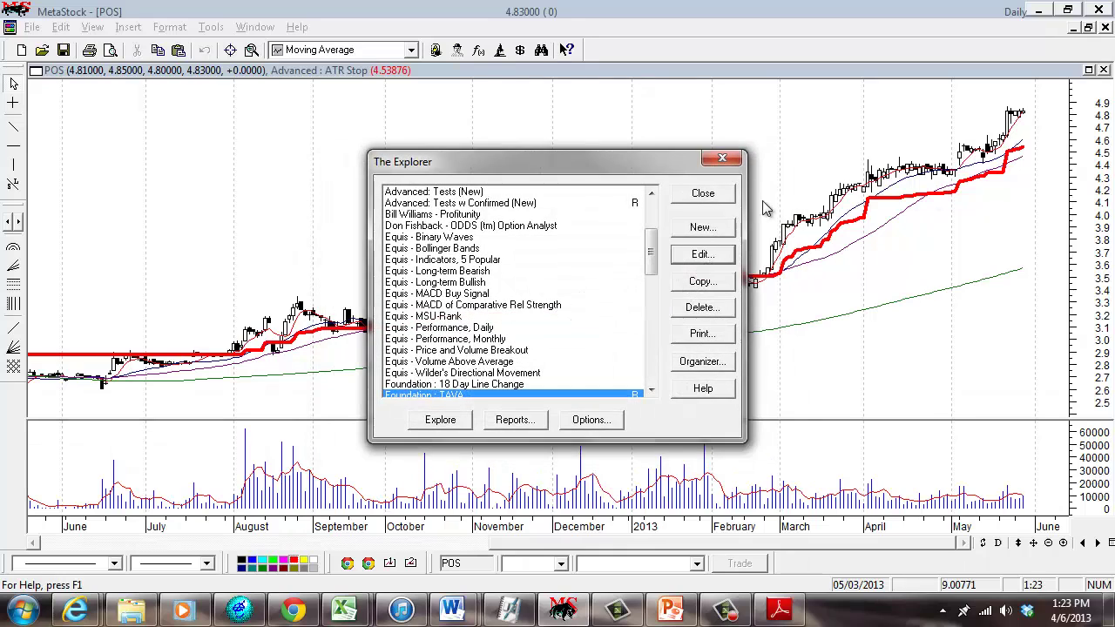
pyautogui.click(707, 197)
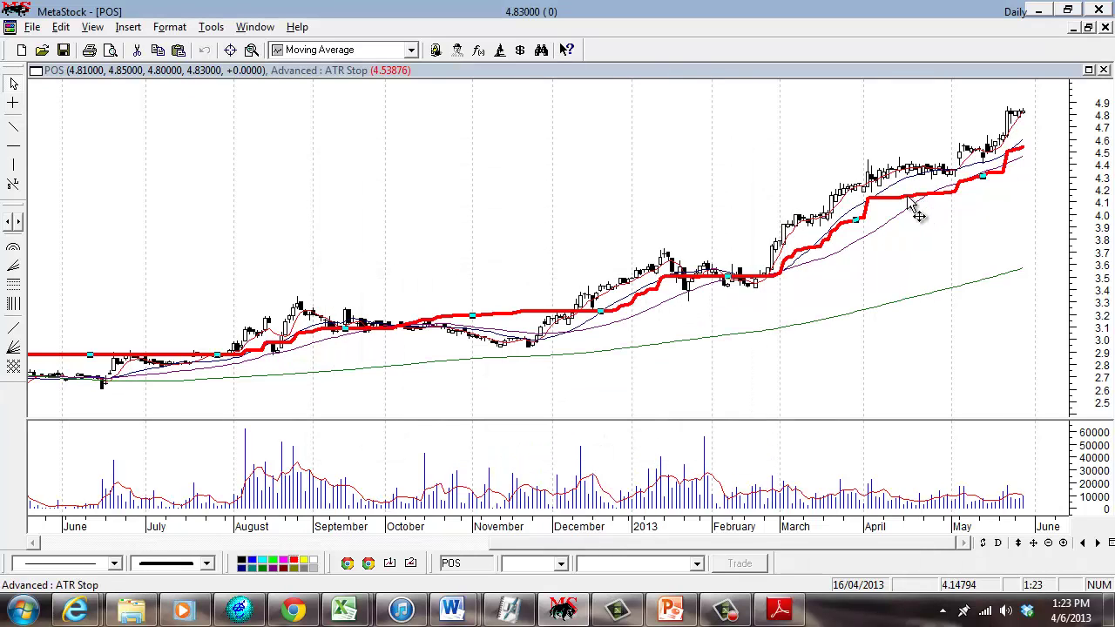
# Delete the red ATR Stop line from the POS chart and zoom in to recent bars.
pyautogui.click(909, 199)
pyautogui.press('Delete')
pyautogui.click(535, 339)
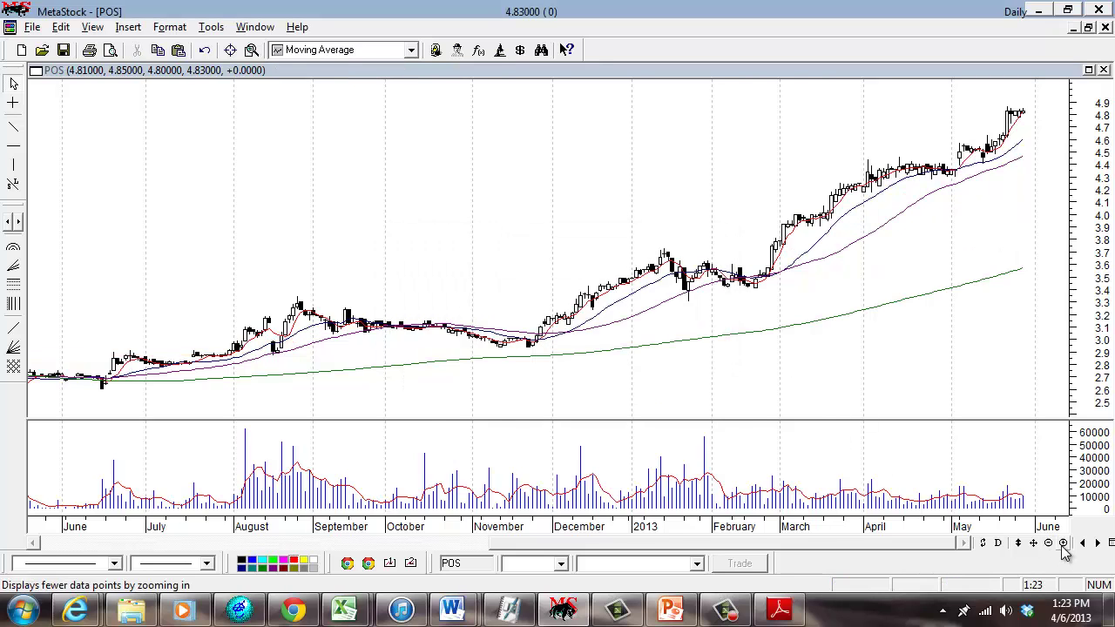
pyautogui.click(1063, 544)
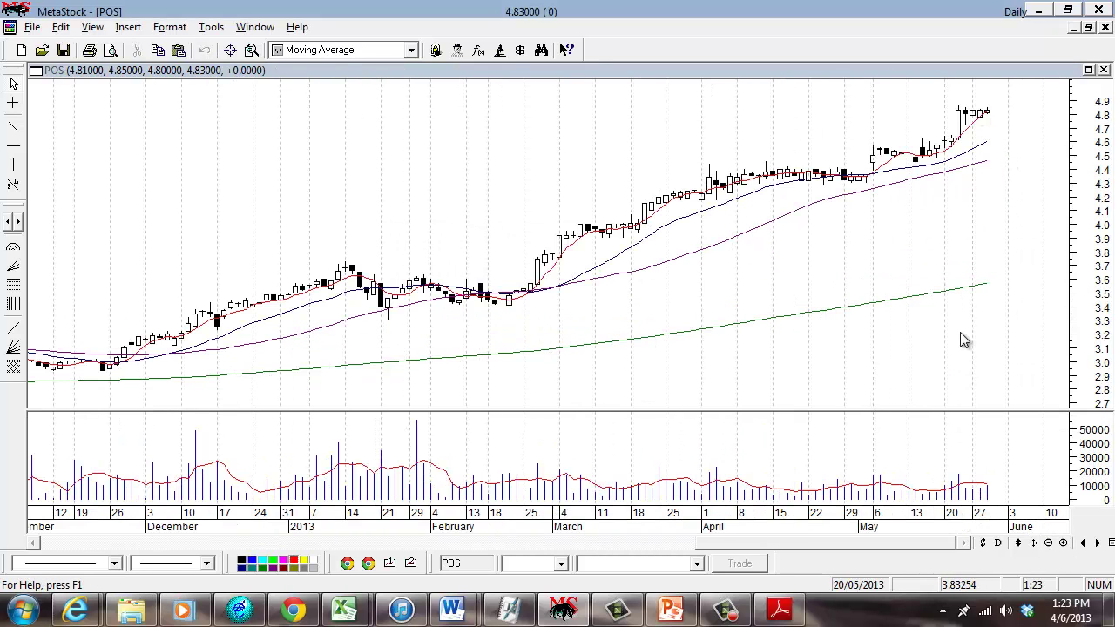